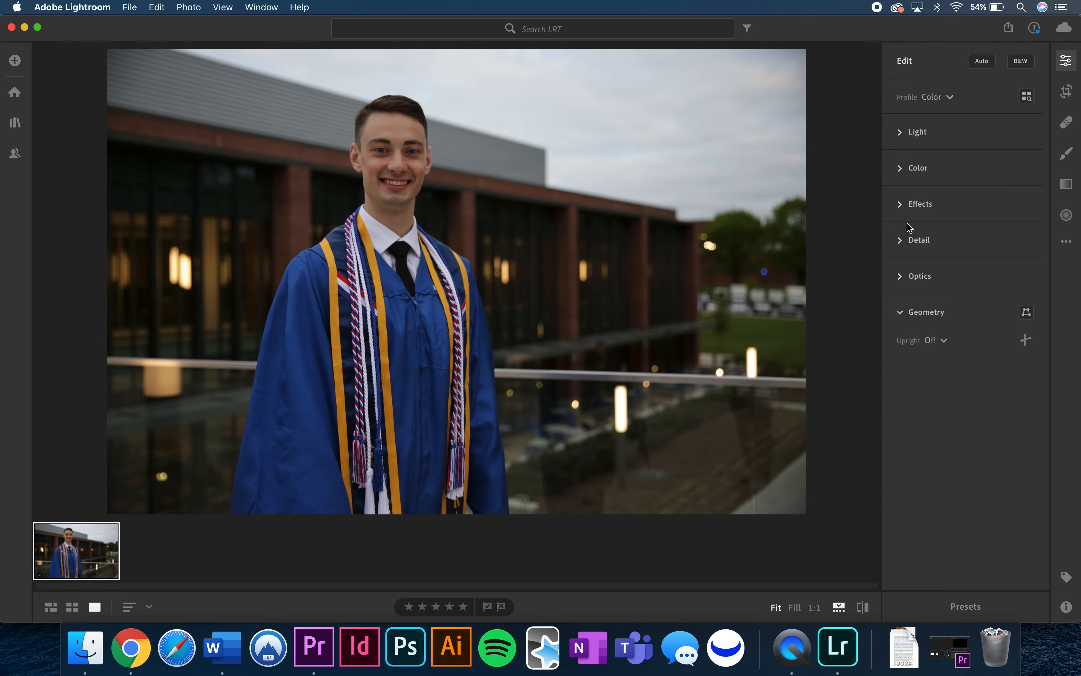
# Step: Set the photo's exposure to +0.80, contrast to +10 and highlights to -85
pyautogui.click(902, 138)
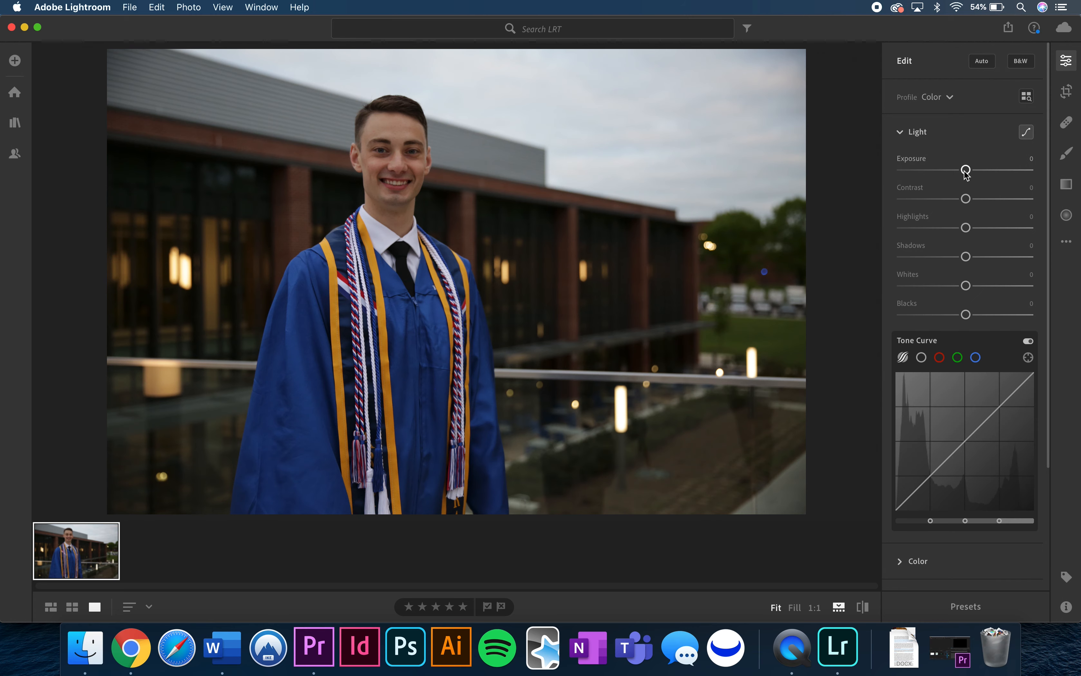
pyautogui.moveTo(965, 171); pyautogui.dragTo(974, 172)
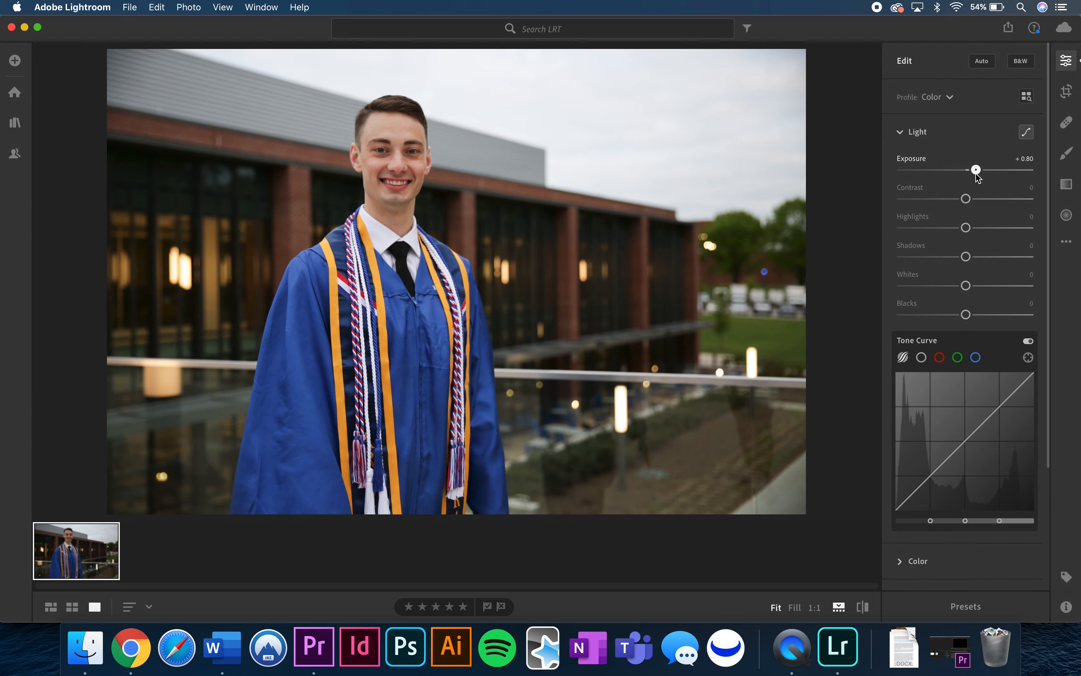
pyautogui.moveTo(975, 176); pyautogui.dragTo(917, 229)
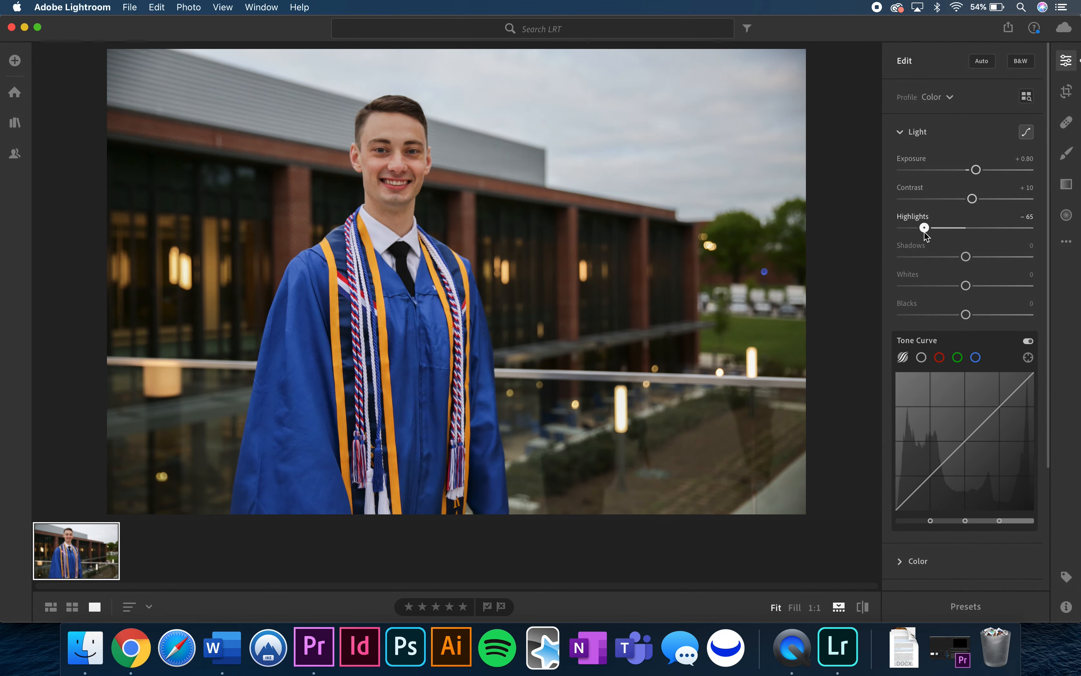
pyautogui.moveTo(913, 235); pyautogui.dragTo(911, 233)
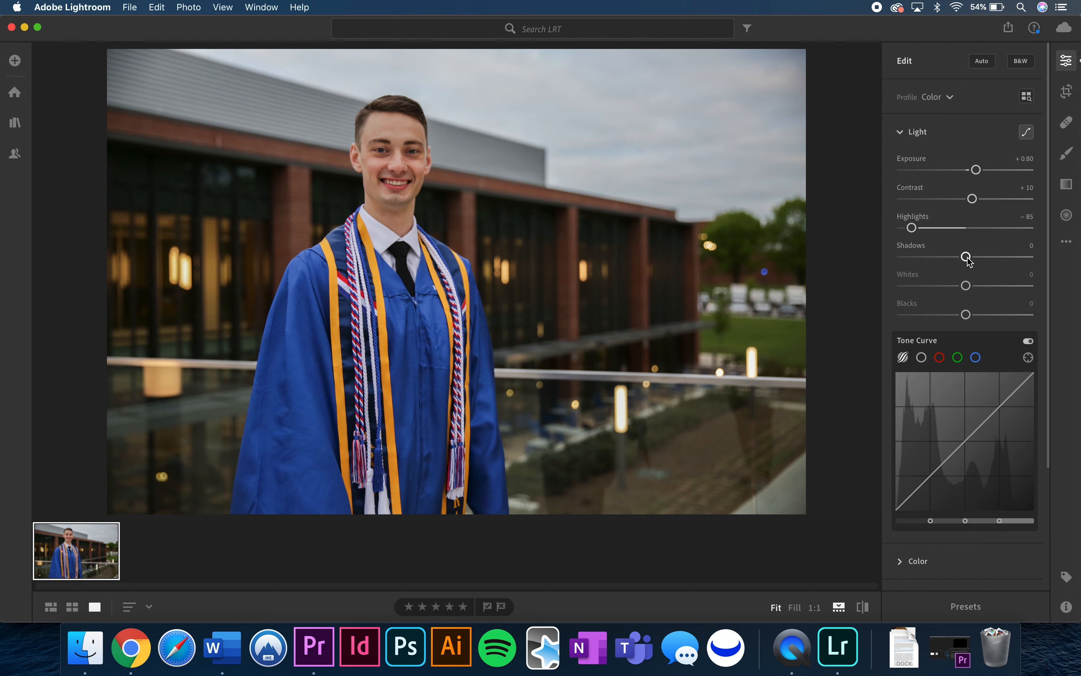
# Step: Set the photo's shadows to +46, whites to +55 and blacks to -35, checking the whites for clipping
pyautogui.moveTo(965, 256); pyautogui.dragTo(993, 261)
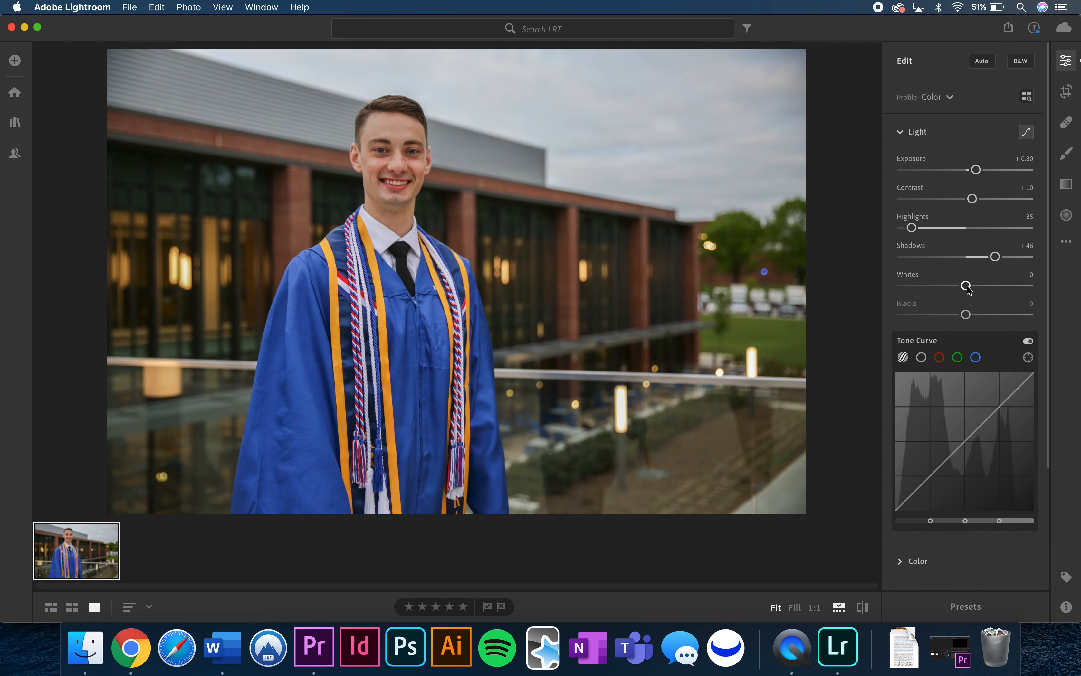
pyautogui.moveTo(968, 290); pyautogui.dragTo(976, 290)
pyautogui.press('alt')
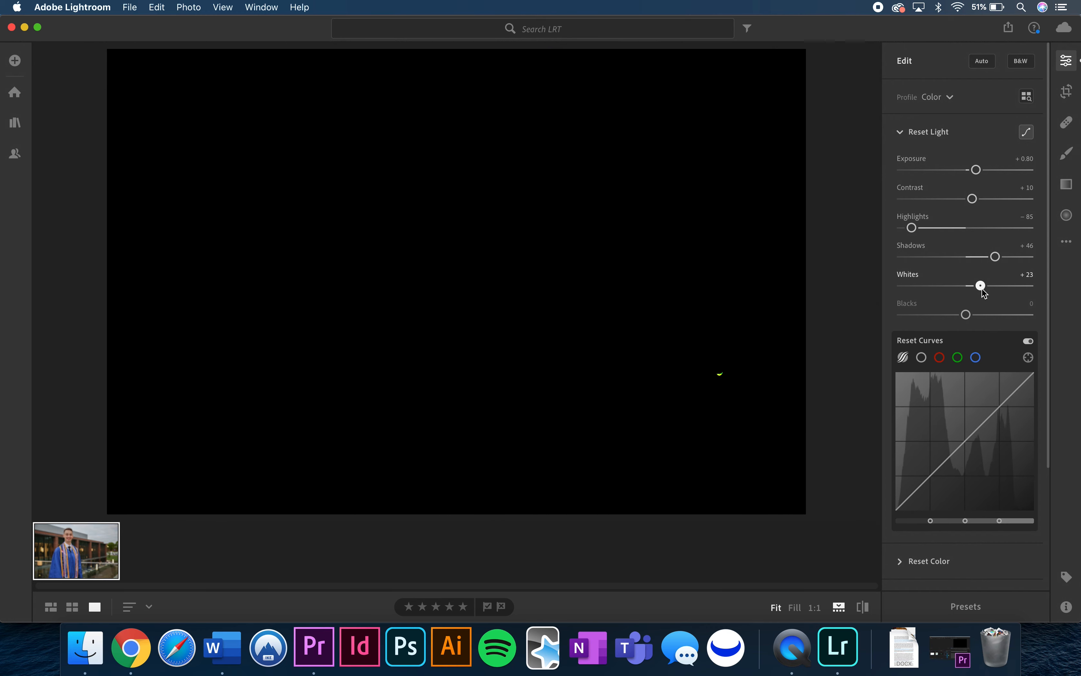
pyautogui.moveTo(986, 289); pyautogui.dragTo(1005, 294)
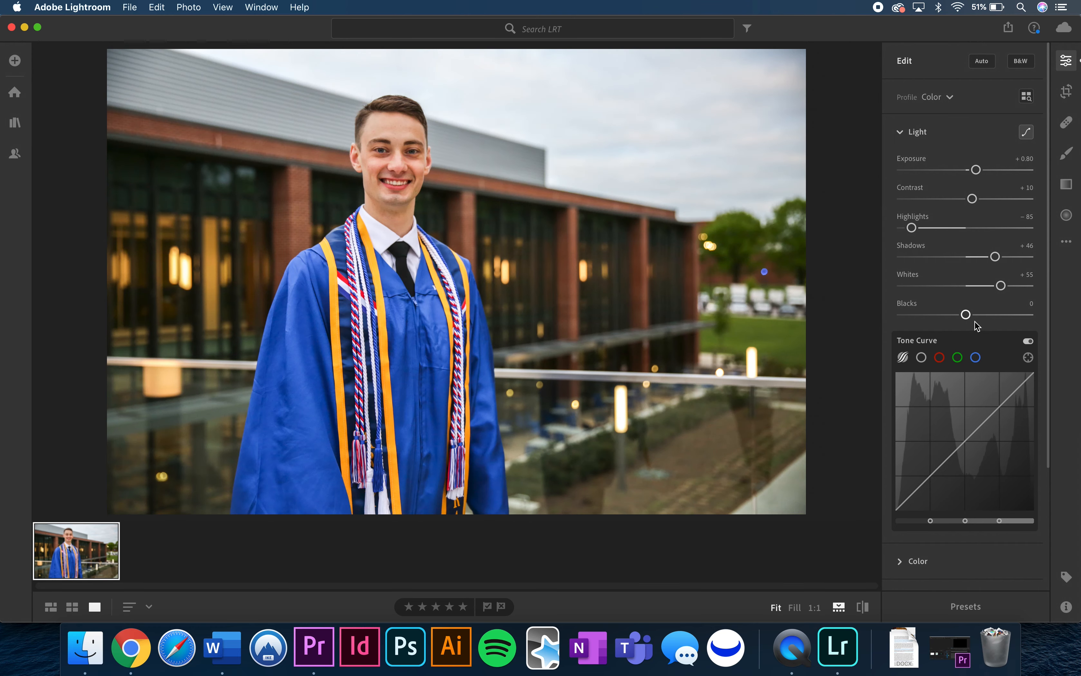
pyautogui.moveTo(966, 316); pyautogui.dragTo(945, 322)
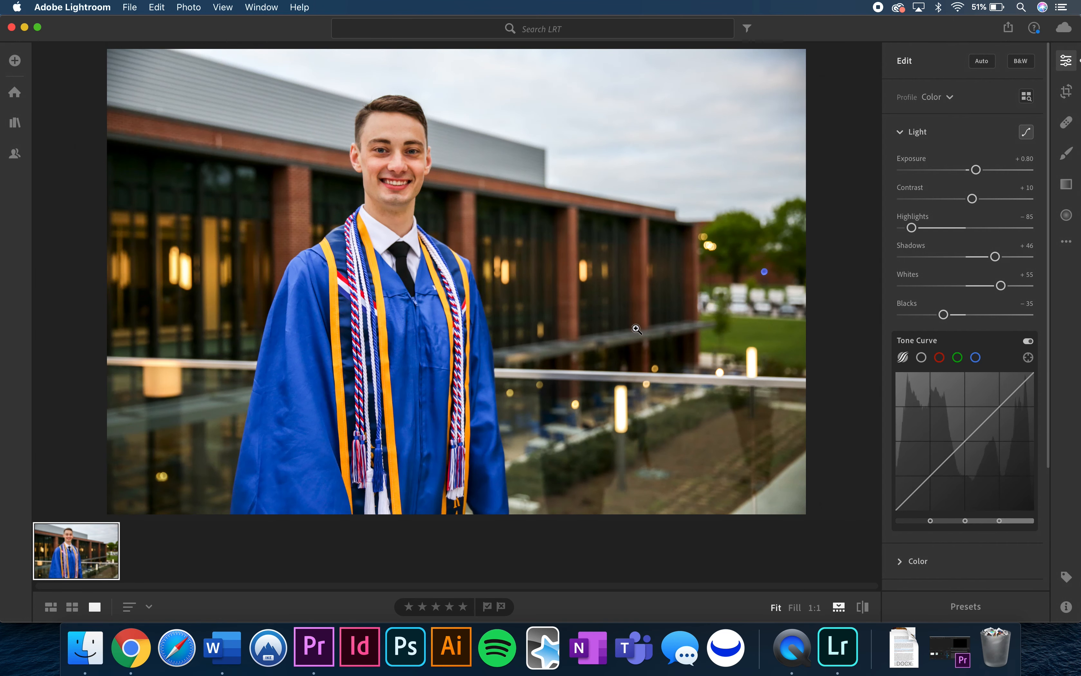
pyautogui.click(901, 134)
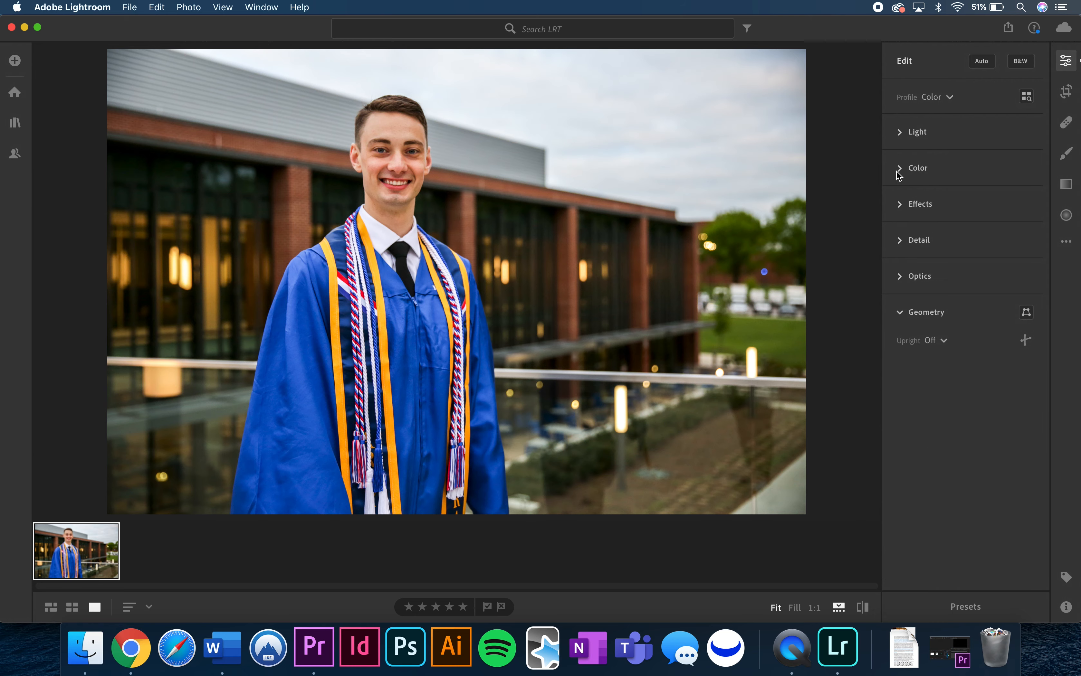
# Step: Try setting the white balance by sampling the white shirt collar, and undo it
pyautogui.click(899, 174)
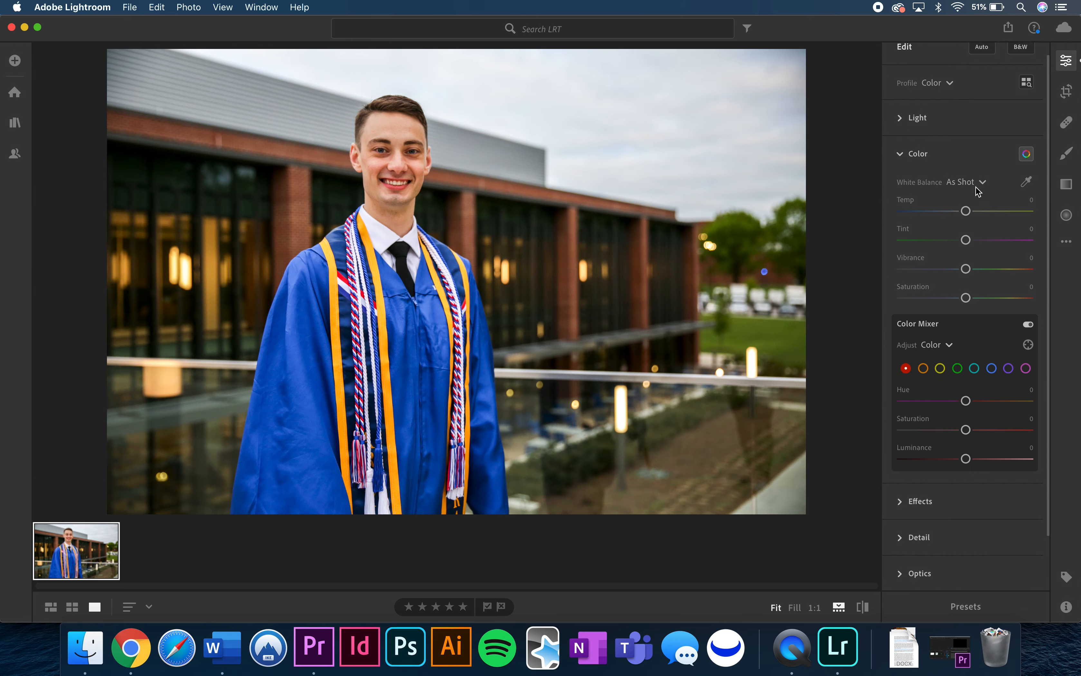
pyautogui.click(1026, 183)
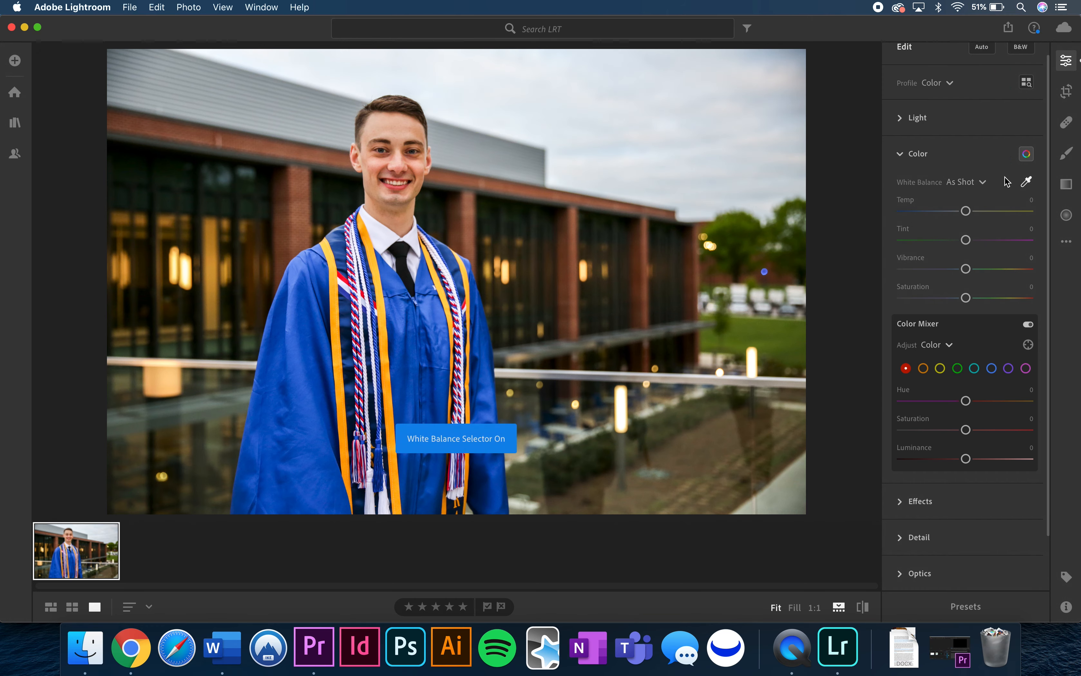
pyautogui.click(380, 239)
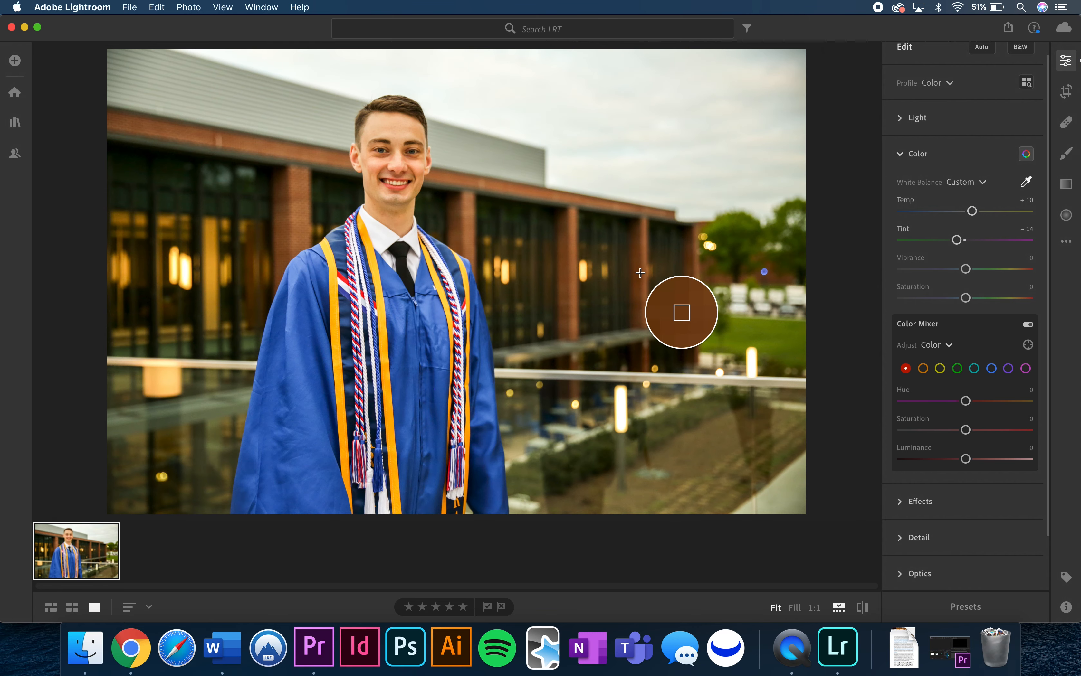
pyautogui.press('super+z')
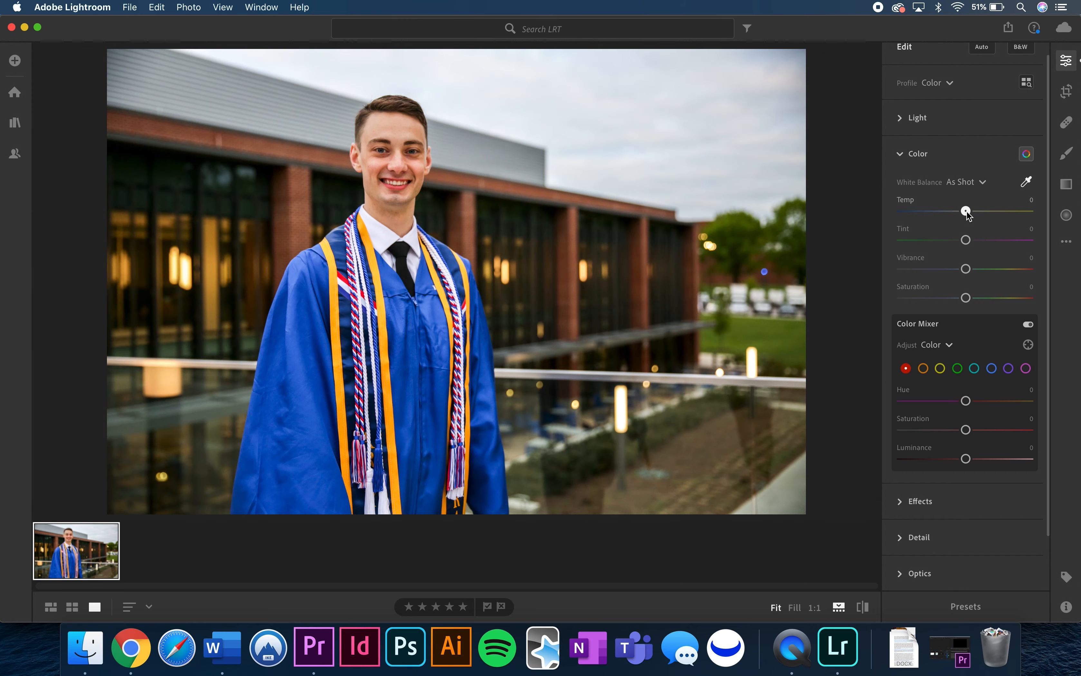
# Step: Cool the photo's colour temperature to -5, keep the tint at 0 and raise the vibrance to +20
pyautogui.moveTo(966, 211); pyautogui.dragTo(964, 215)
pyautogui.moveTo(965, 218); pyautogui.dragTo(963, 216)
pyautogui.moveTo(965, 241); pyautogui.dragTo(961, 242)
pyautogui.moveTo(965, 242); pyautogui.dragTo(979, 270)
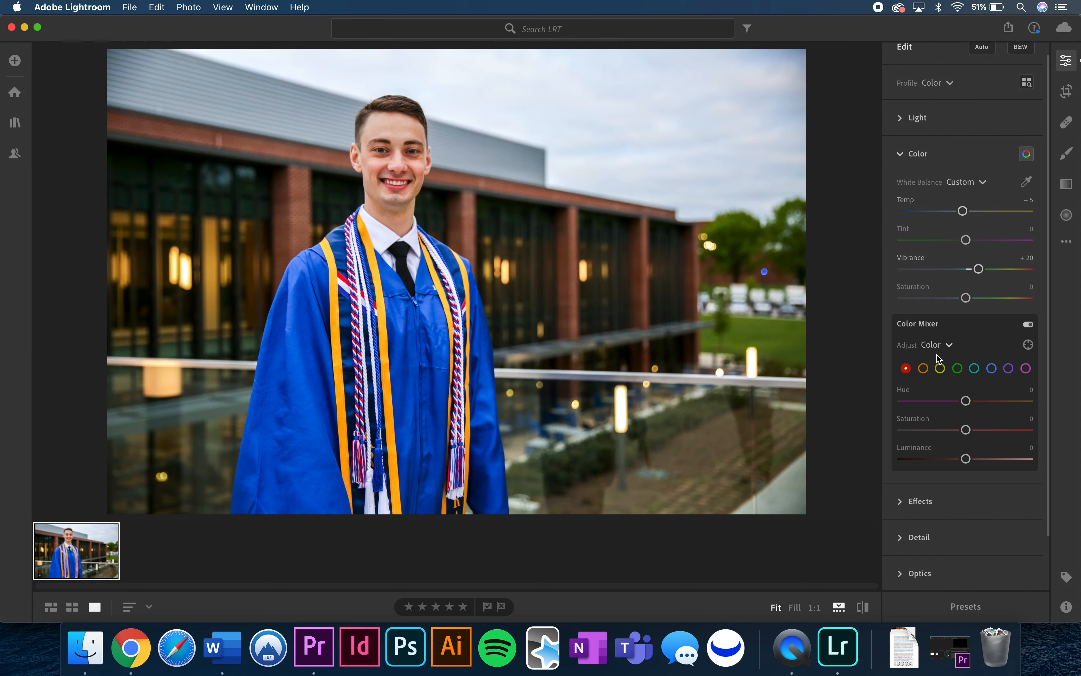
# Step: Reduce the saturation of the yellows to -47 in the colour mixer
pyautogui.click(940, 370)
pyautogui.moveTo(964, 429); pyautogui.dragTo(934, 425)
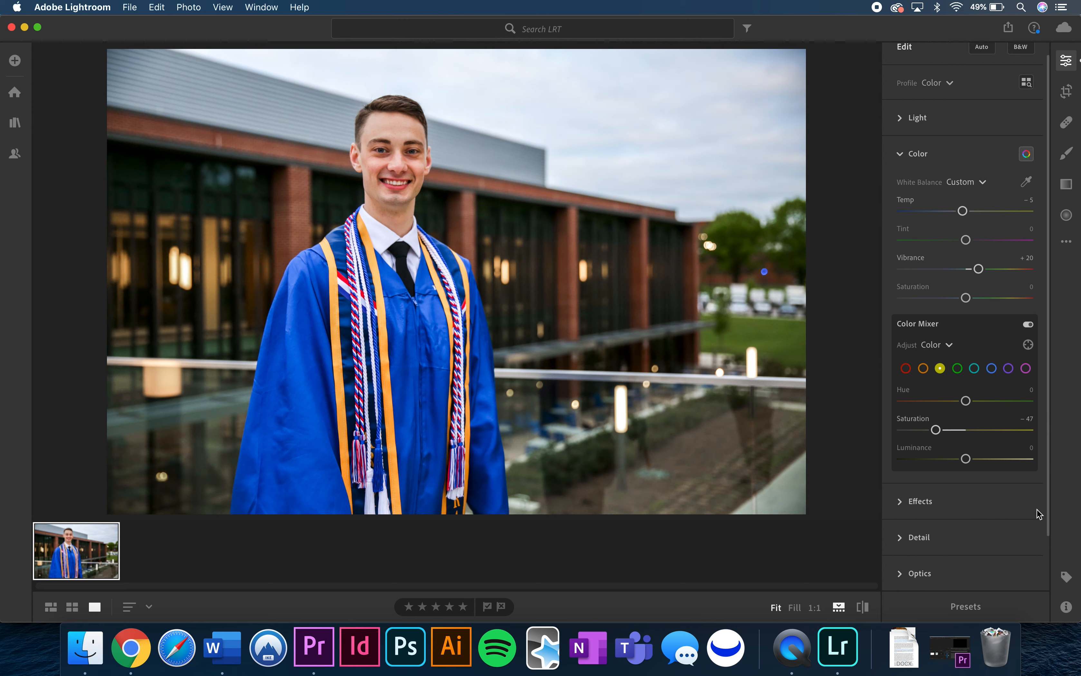
pyautogui.click(905, 155)
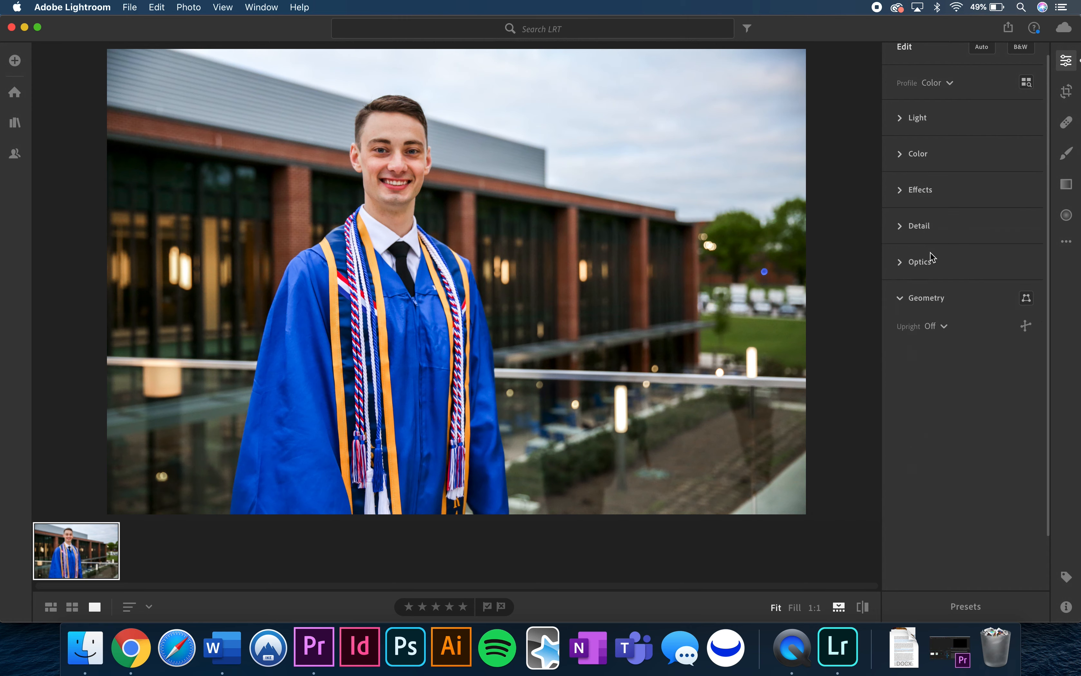
# Step: Set the photo's clarity to +4 and dehaze to +14
pyautogui.click(896, 210)
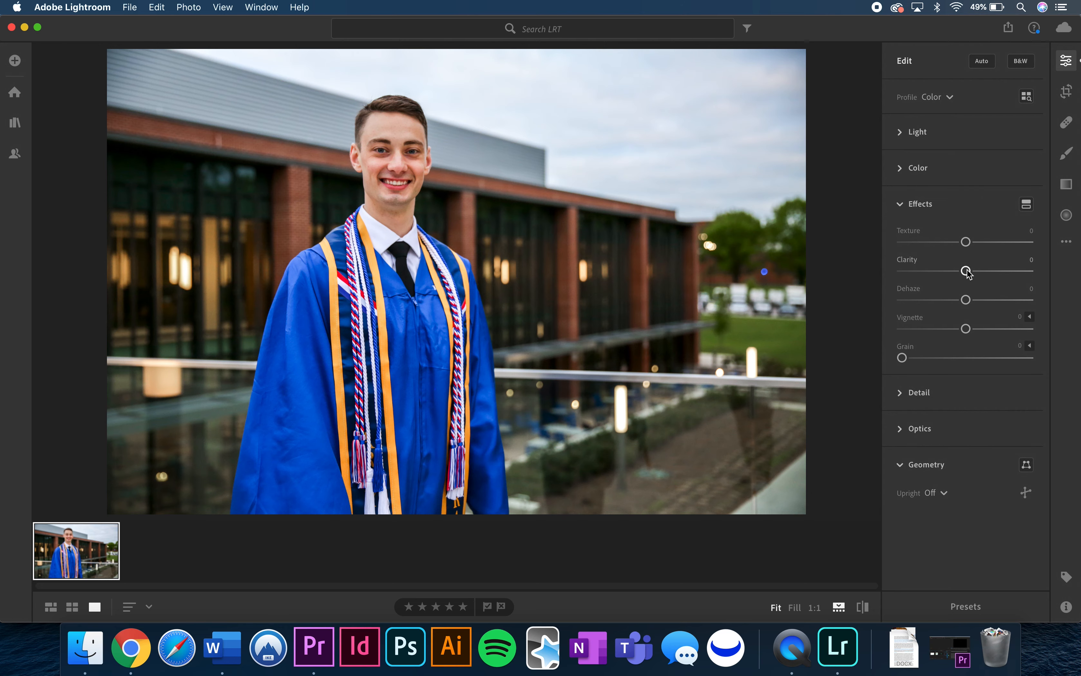
pyautogui.moveTo(968, 274); pyautogui.dragTo(971, 274)
pyautogui.moveTo(966, 300); pyautogui.dragTo(970, 305)
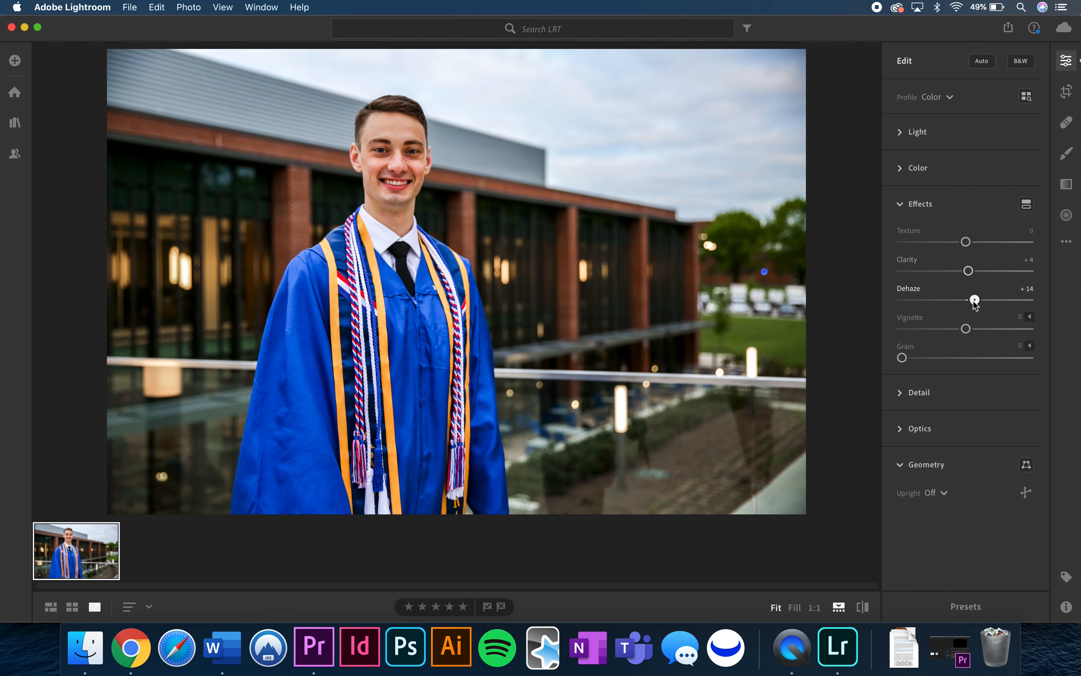
pyautogui.click(899, 205)
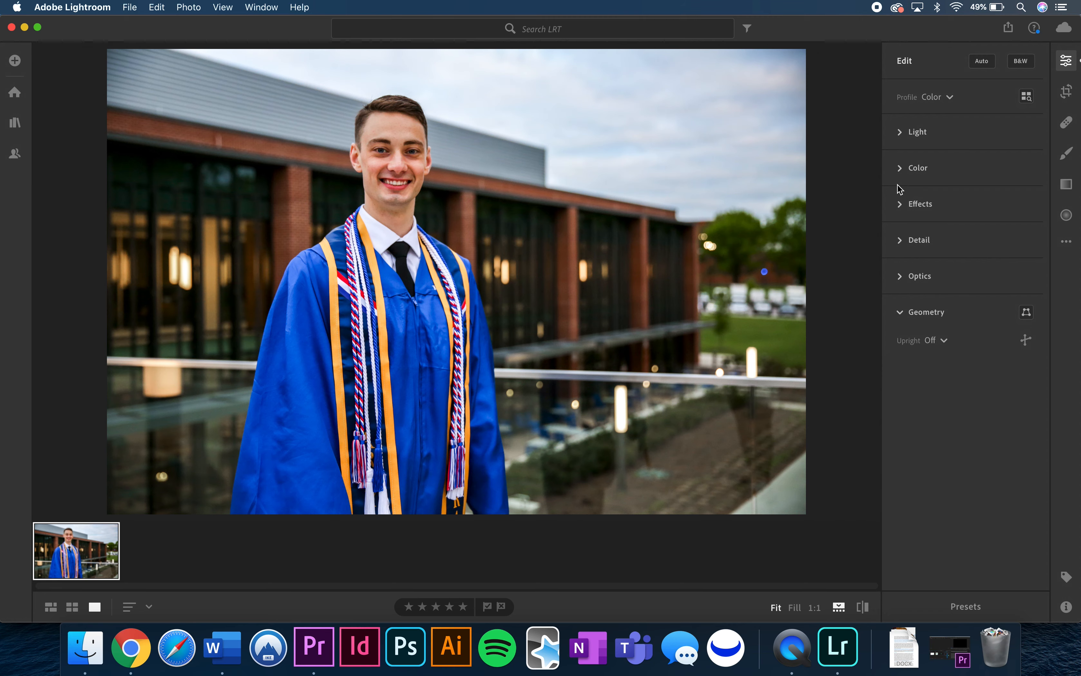
# Step: Lower the vibrance to +13 and set the yellow saturation to -36
pyautogui.click(902, 168)
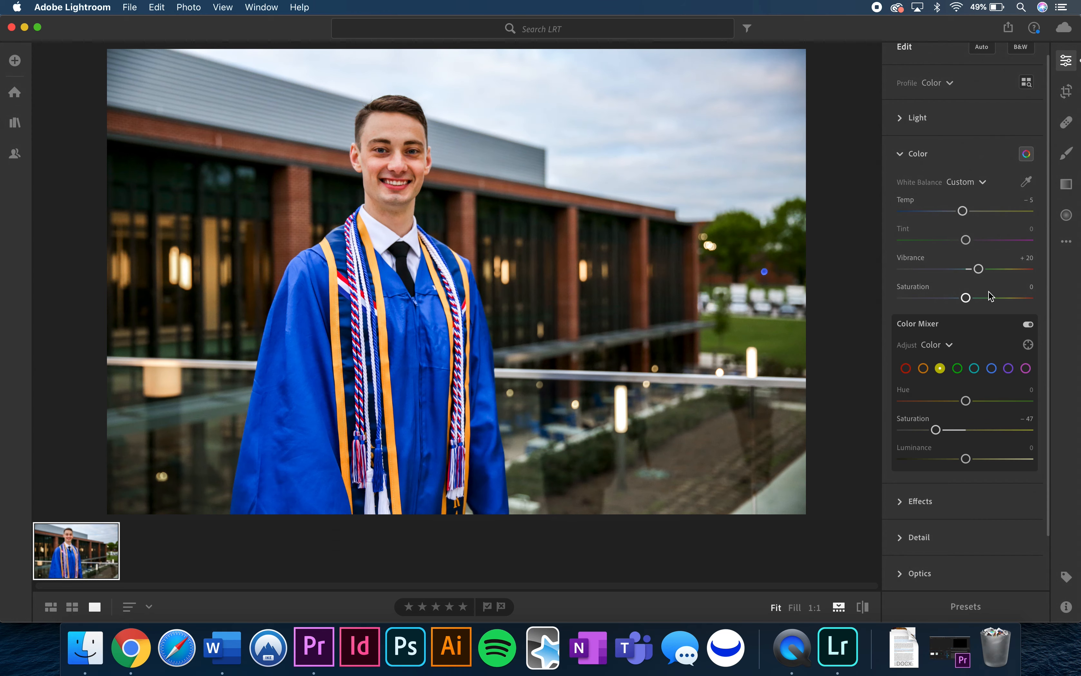
pyautogui.moveTo(976, 268); pyautogui.dragTo(973, 271)
pyautogui.moveTo(936, 430); pyautogui.dragTo(945, 430)
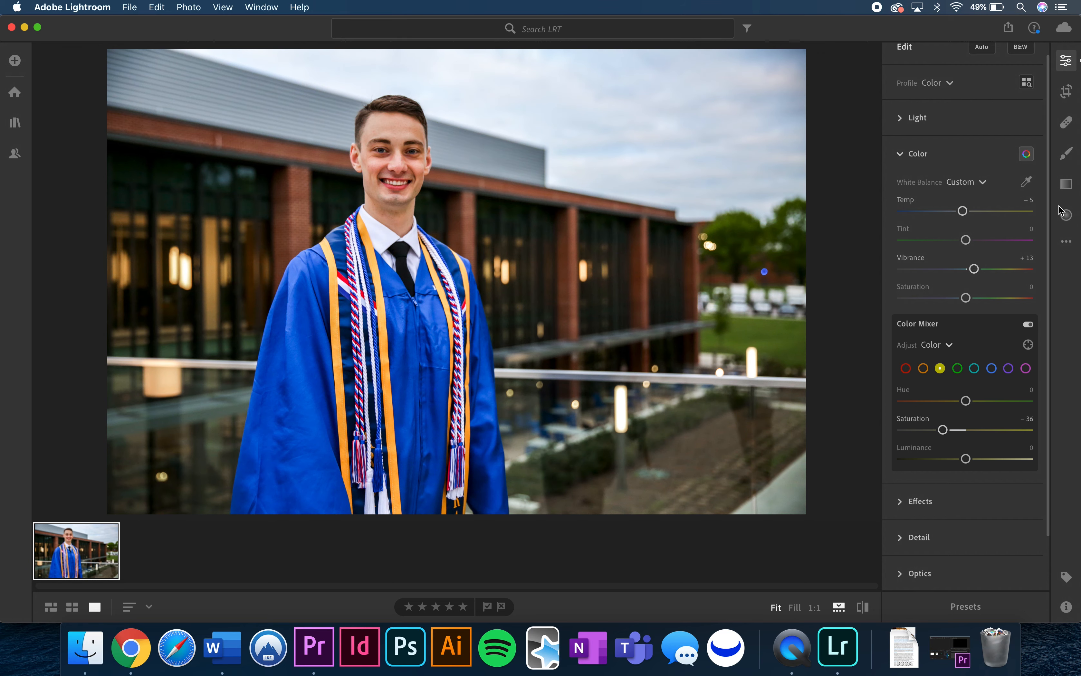
pyautogui.click(901, 154)
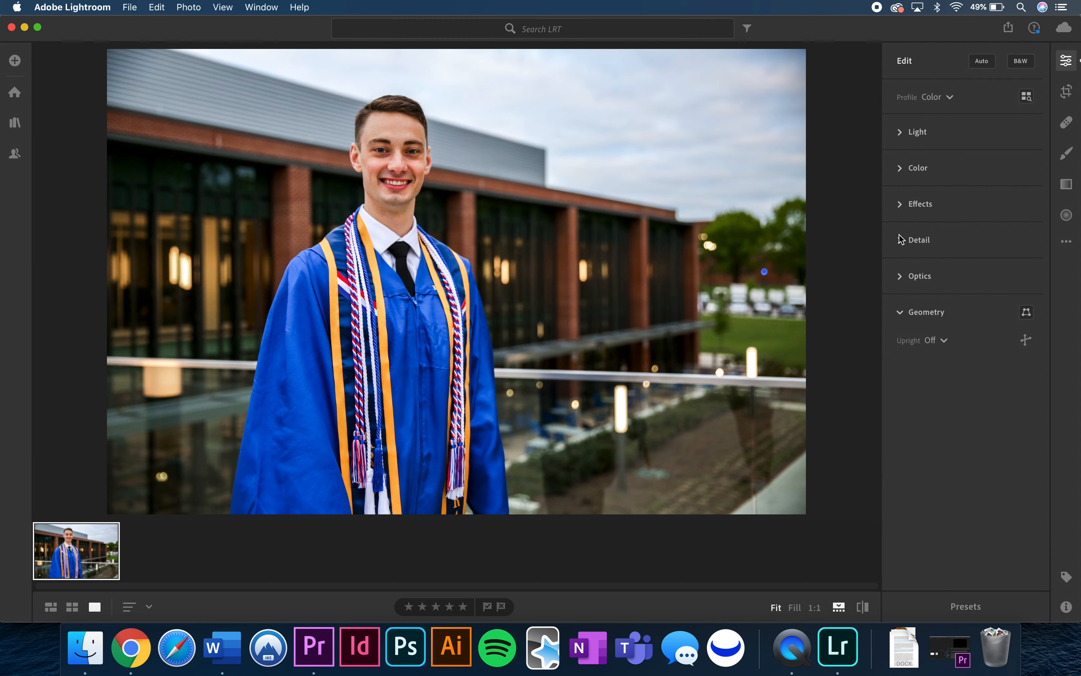
pyautogui.click(898, 278)
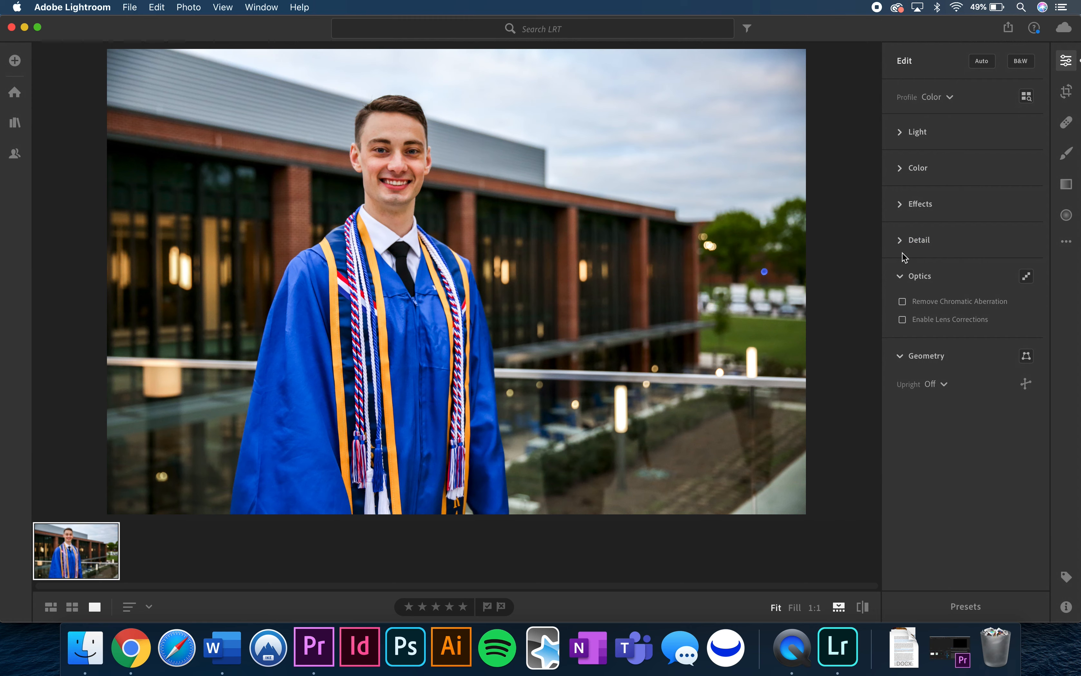
pyautogui.click(901, 277)
pyautogui.click(900, 243)
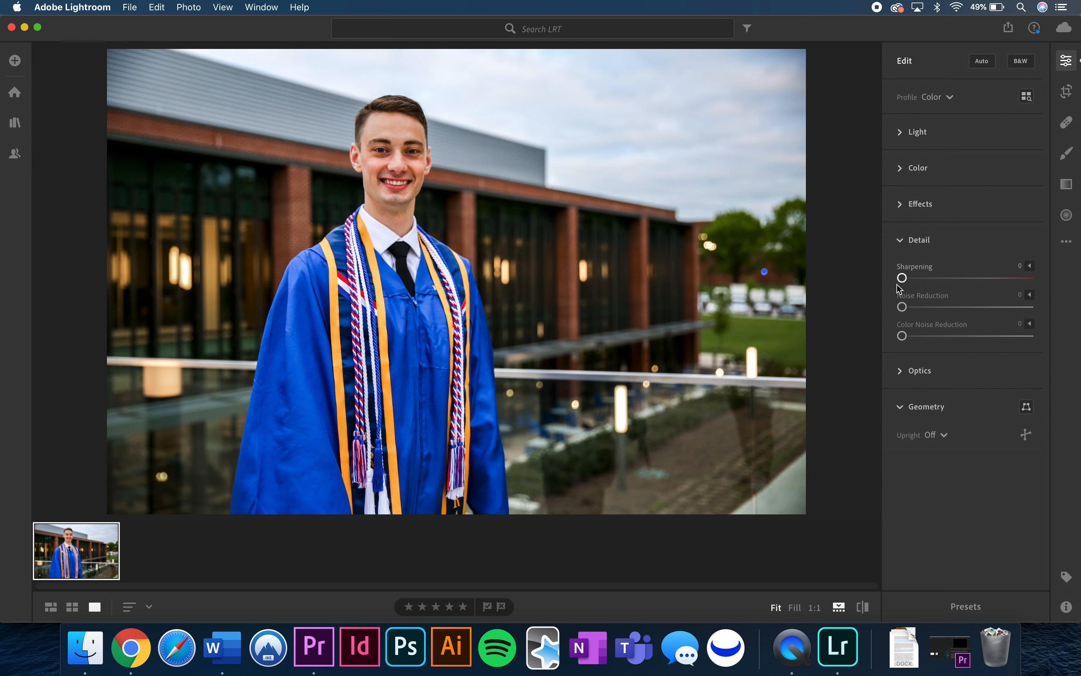
pyautogui.click(903, 242)
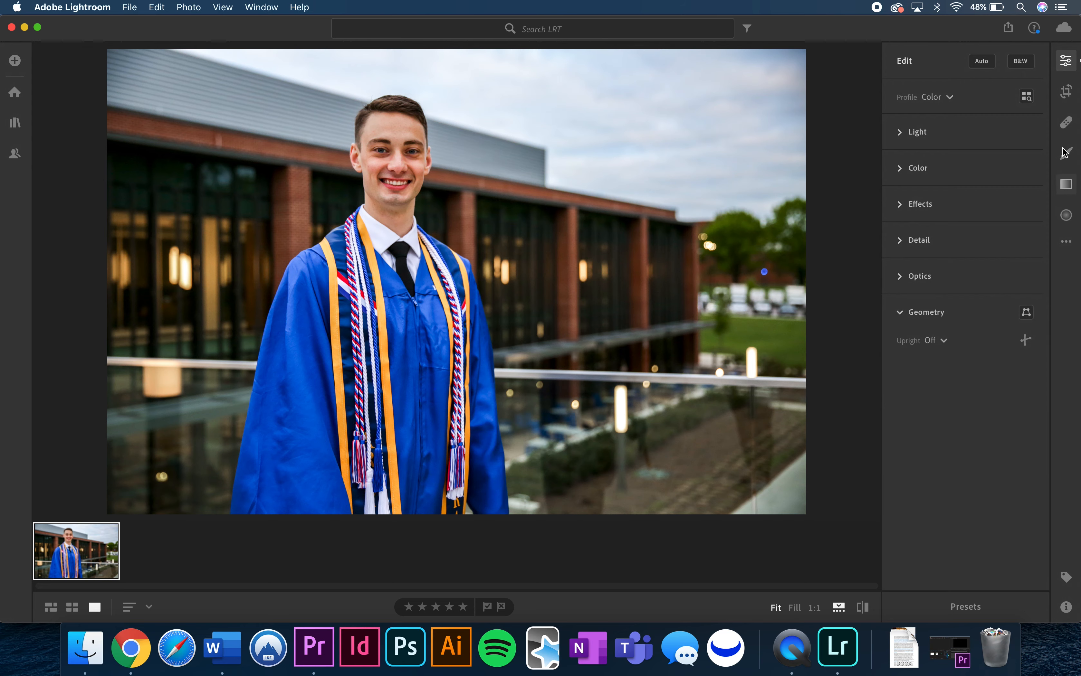
pyautogui.click(1067, 91)
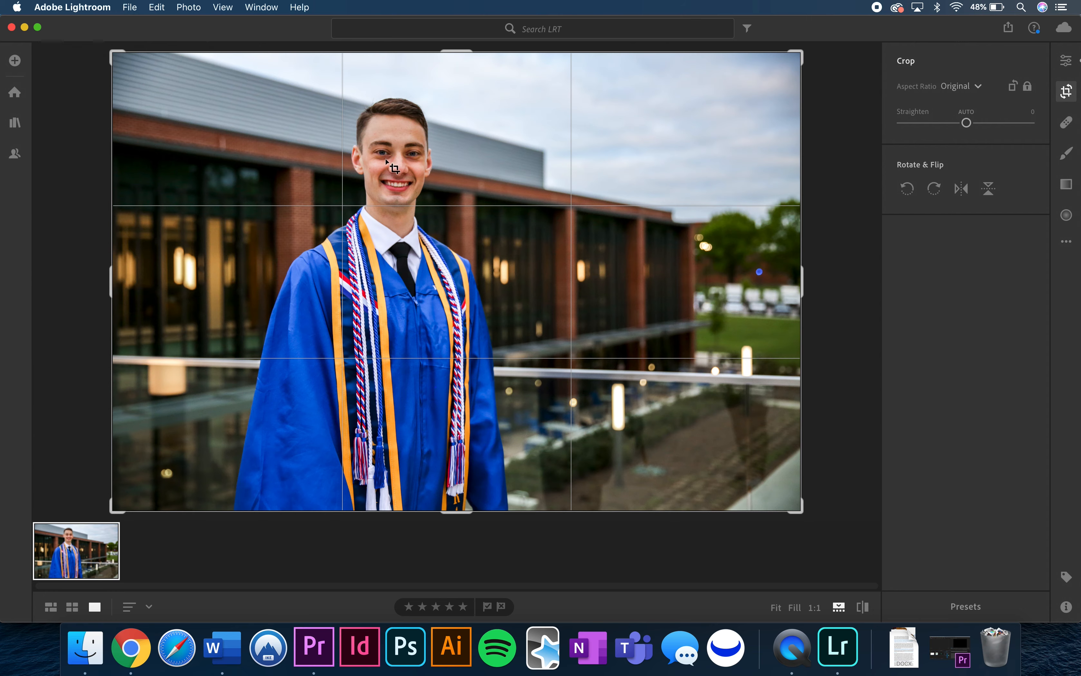
pyautogui.click(1068, 94)
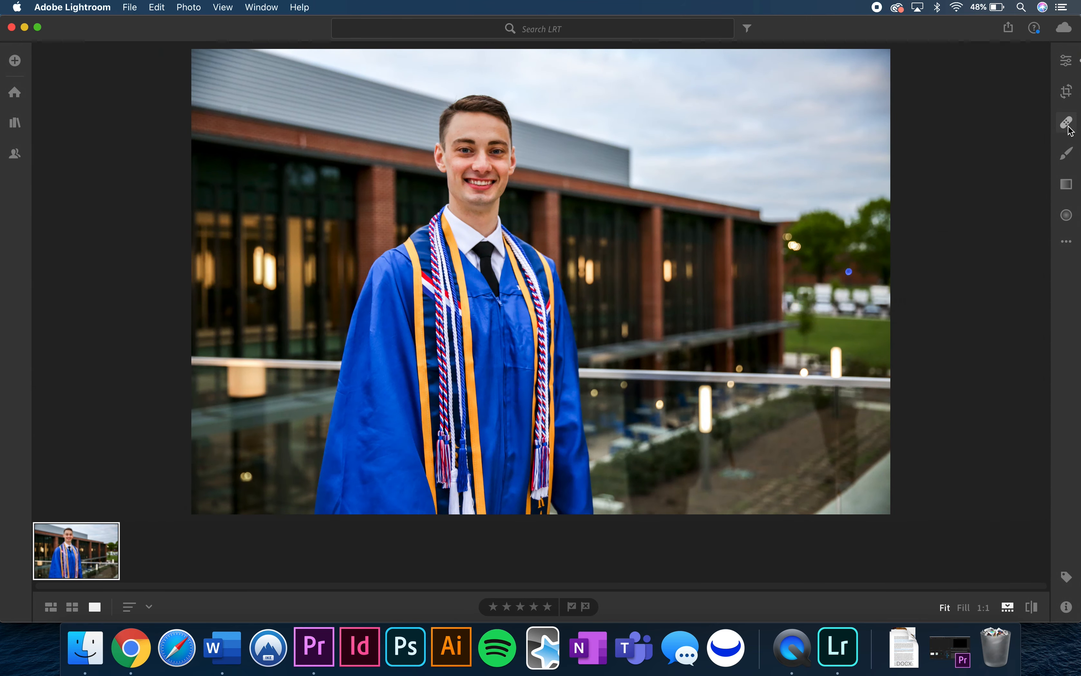
# Step: Remove the small blue light spot in front of the background trees with a smaller Healing Brush
pyautogui.click(1068, 129)
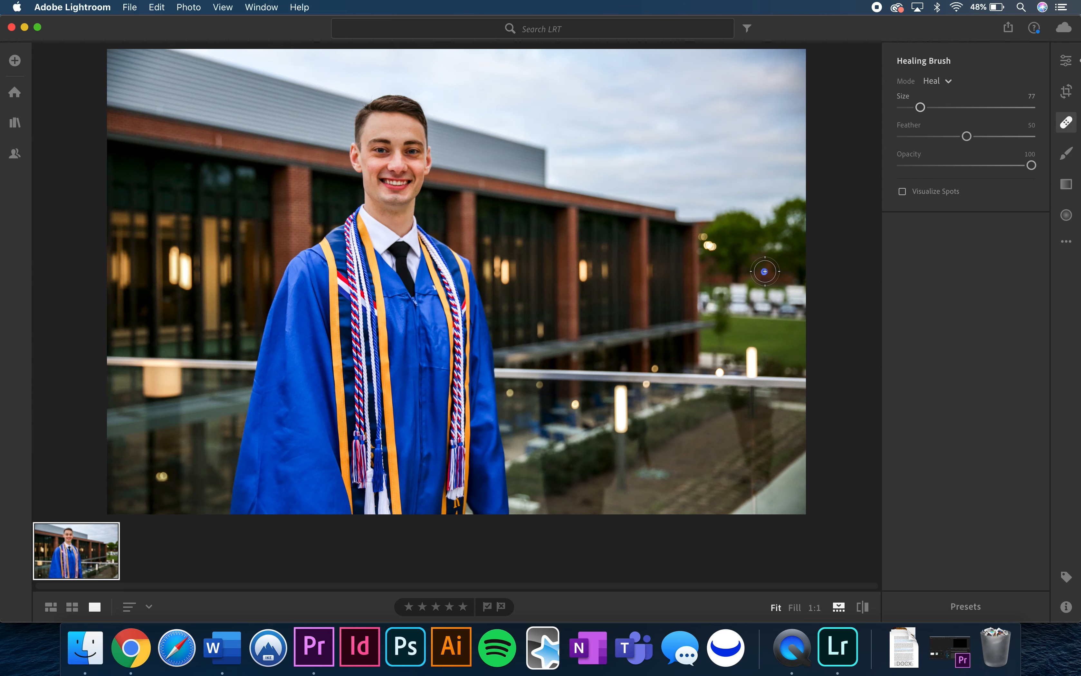
pyautogui.press('[')
pyautogui.press('[')
pyautogui.press('[')
pyautogui.press('[')
pyautogui.click(764, 271)
pyautogui.click(1067, 122)
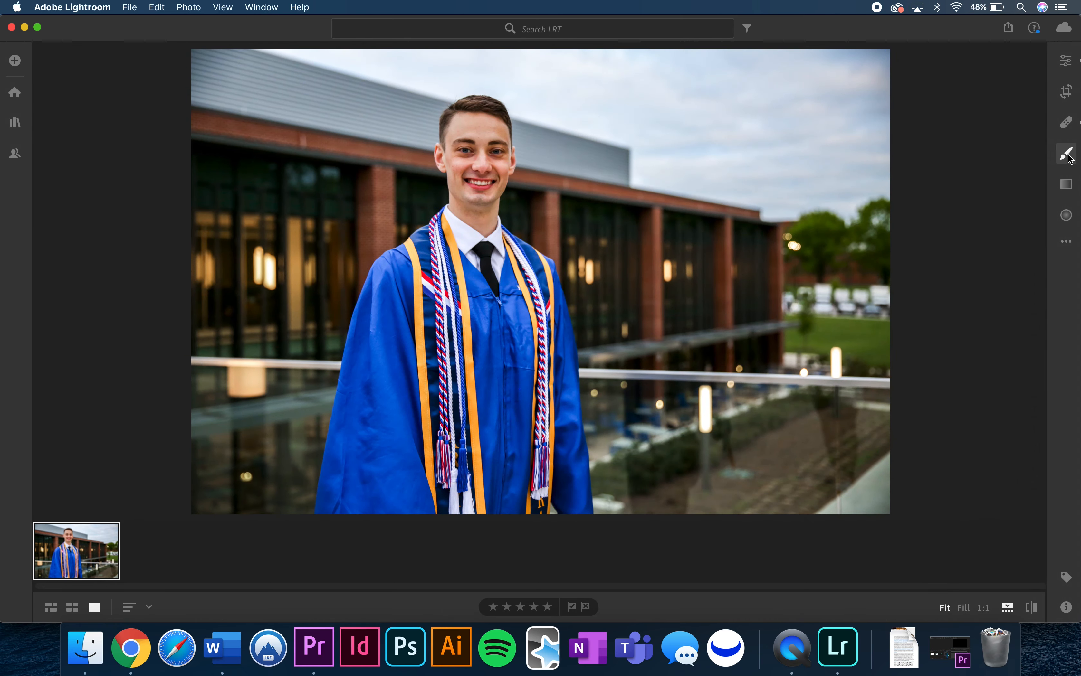
# Step: Paint over the man's teeth at 1:1 zoom with an adjustment brush of size 3.0 and saturation -46
pyautogui.click(1068, 155)
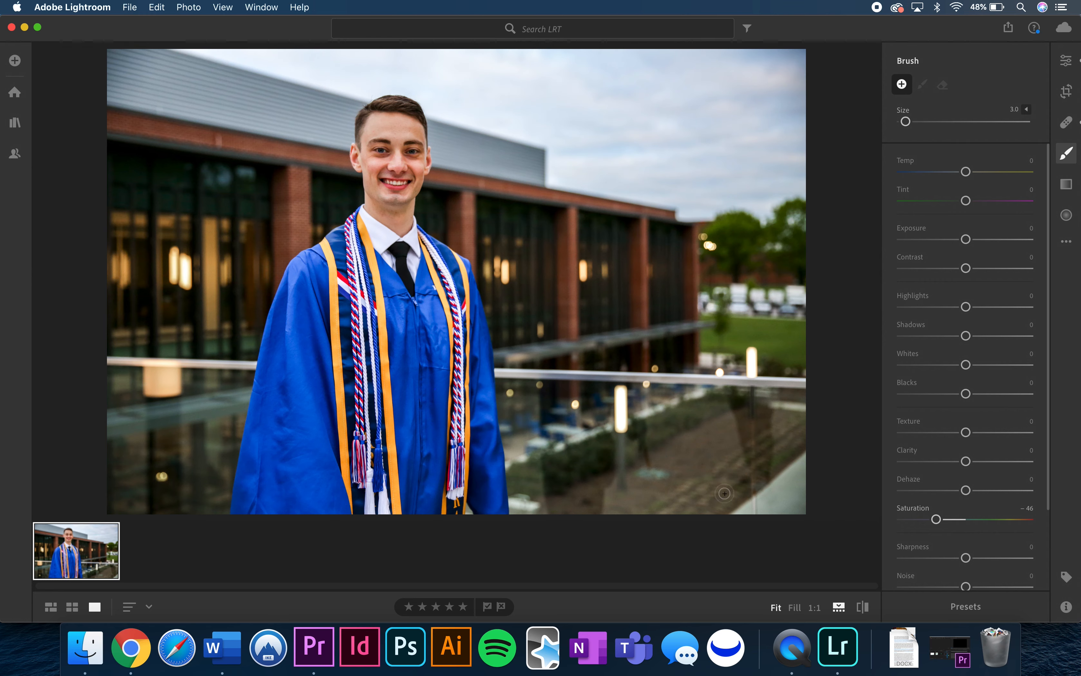
pyautogui.click(814, 608)
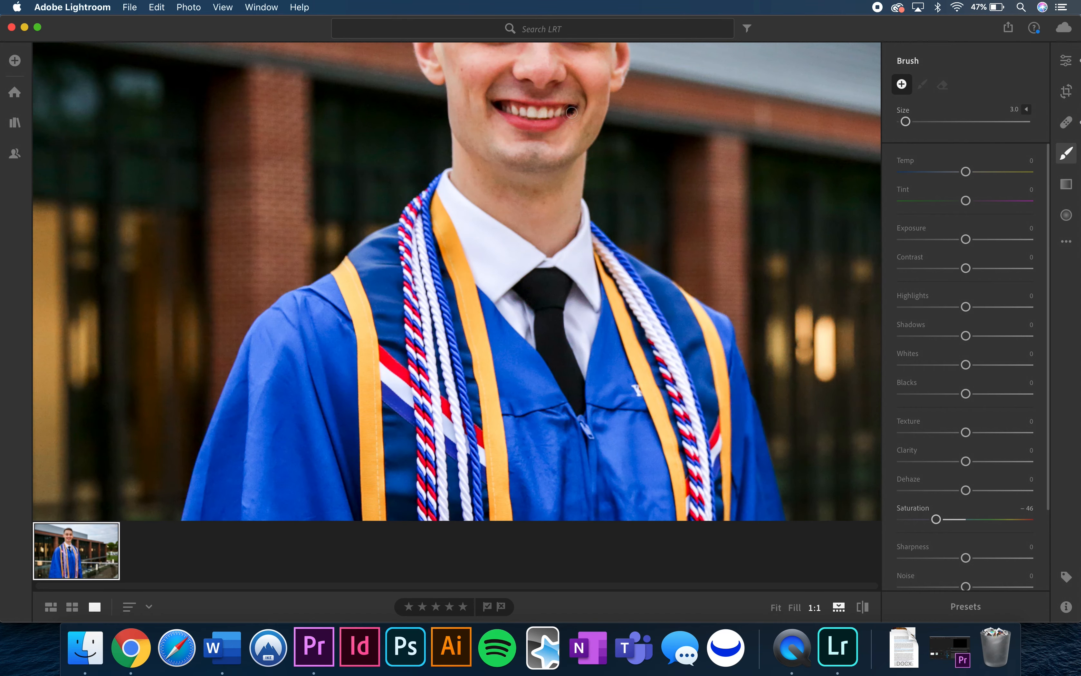
pyautogui.moveTo(1049, 235)
pyautogui.mouseDown()
pyautogui.moveTo(1046, 347)
pyautogui.moveTo(1041, 223)
pyautogui.mouseUp()
pyautogui.moveTo(522, 111)
pyautogui.mouseDown()
pyautogui.moveTo(506, 107)
pyautogui.moveTo(563, 110)
pyautogui.moveTo(510, 107)
pyautogui.mouseUp()
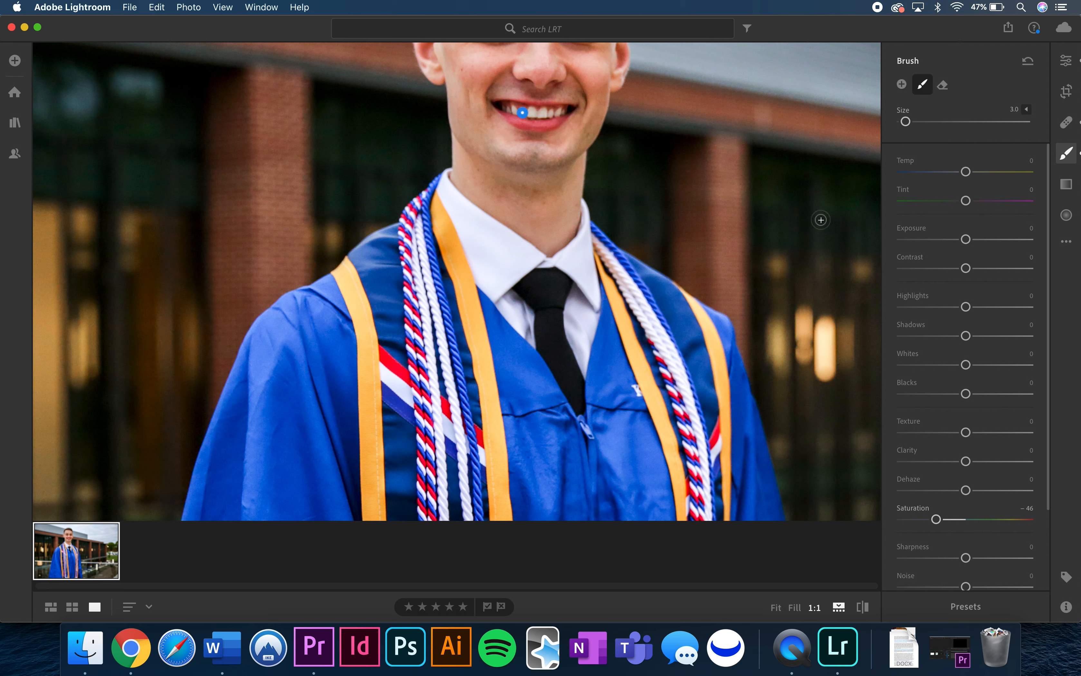
# Step: Try whitening the brushed teeth with whites at +100 in place of the saturation reduction, and reset the whites
pyautogui.doubleClick(936, 519)
pyautogui.moveTo(962, 366); pyautogui.dragTo(1029, 365)
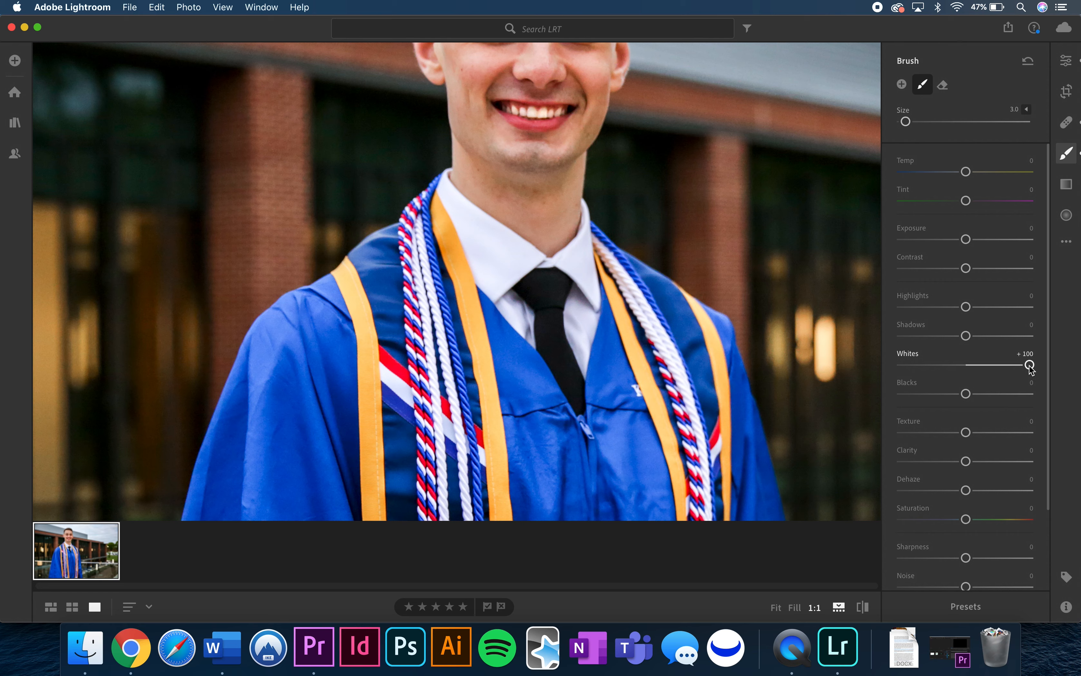
pyautogui.doubleClick(1030, 365)
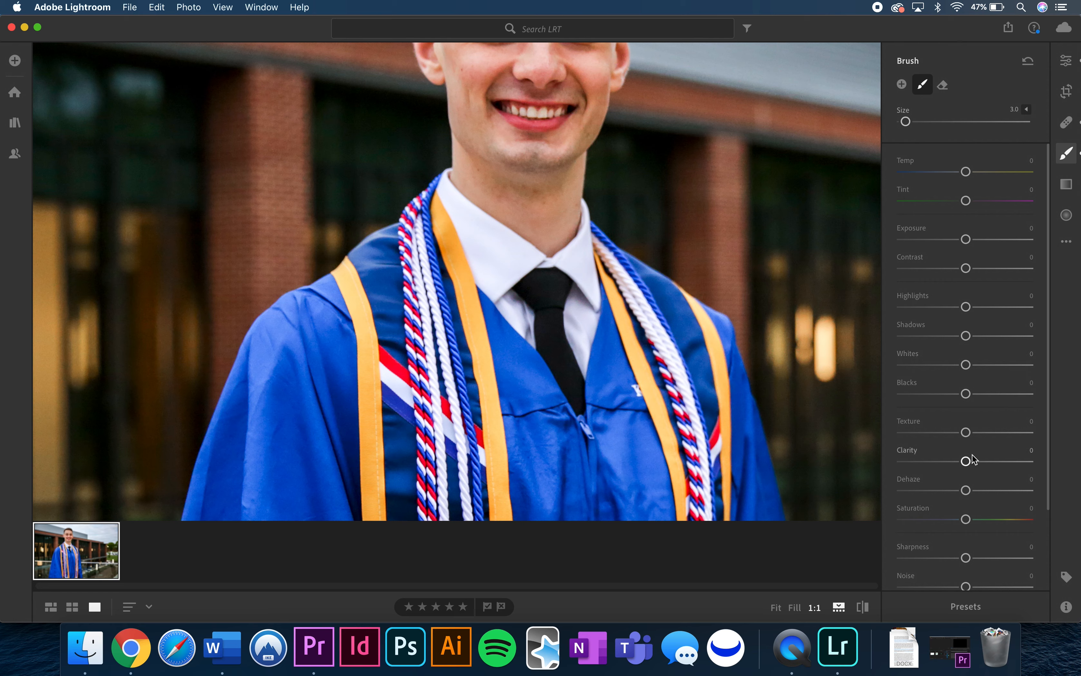
# Step: Reduce the saturation of the brushed teeth area and finish the brush adjustment
pyautogui.moveTo(963, 521); pyautogui.dragTo(932, 520)
pyautogui.click(1068, 154)
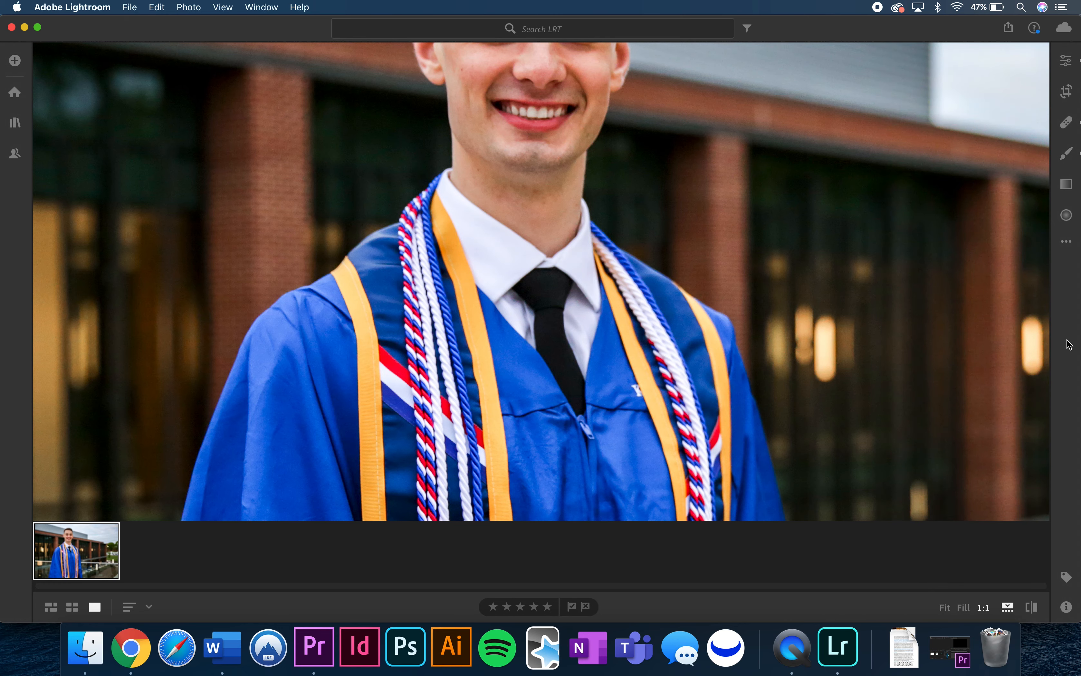
# Step: Start a radial gradient with the whole photo fitted in view and reset its saturation to 0
pyautogui.click(1066, 216)
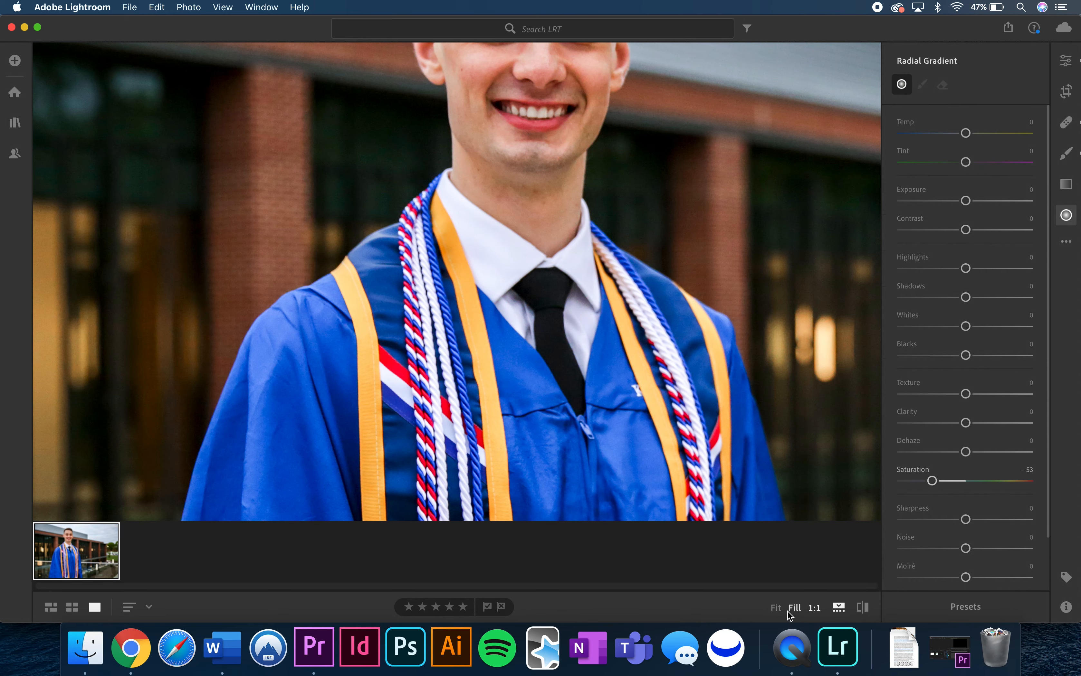
pyautogui.click(779, 610)
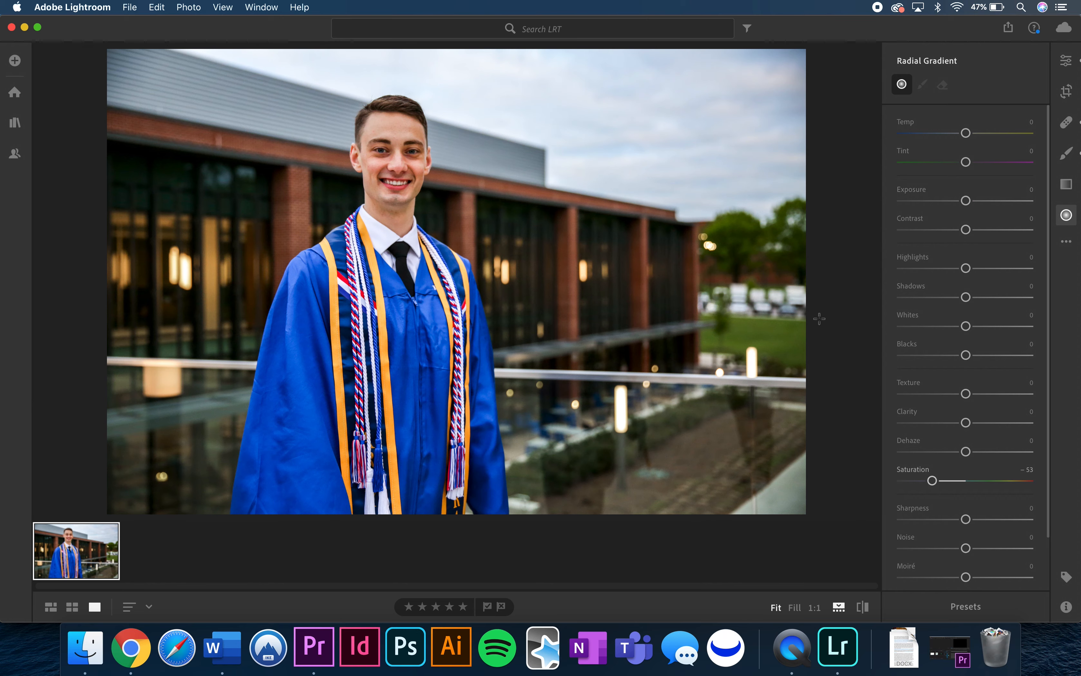
pyautogui.scroll(-1, 1047, 148)
pyautogui.moveTo(1047, 147); pyautogui.dragTo(1049, 114)
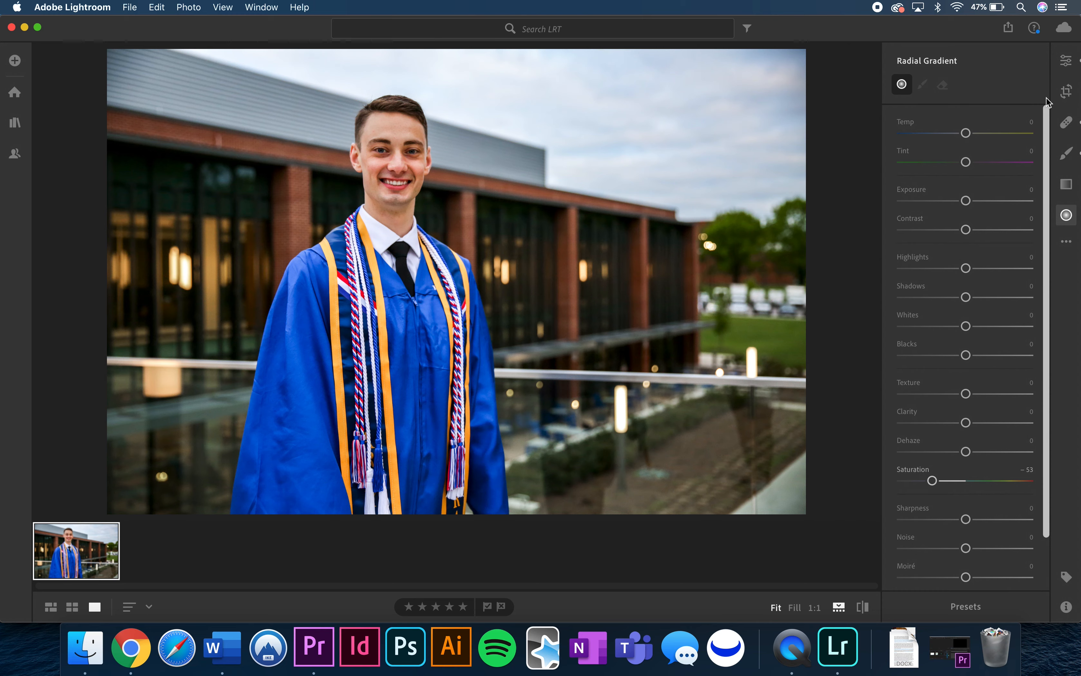
pyautogui.doubleClick(933, 481)
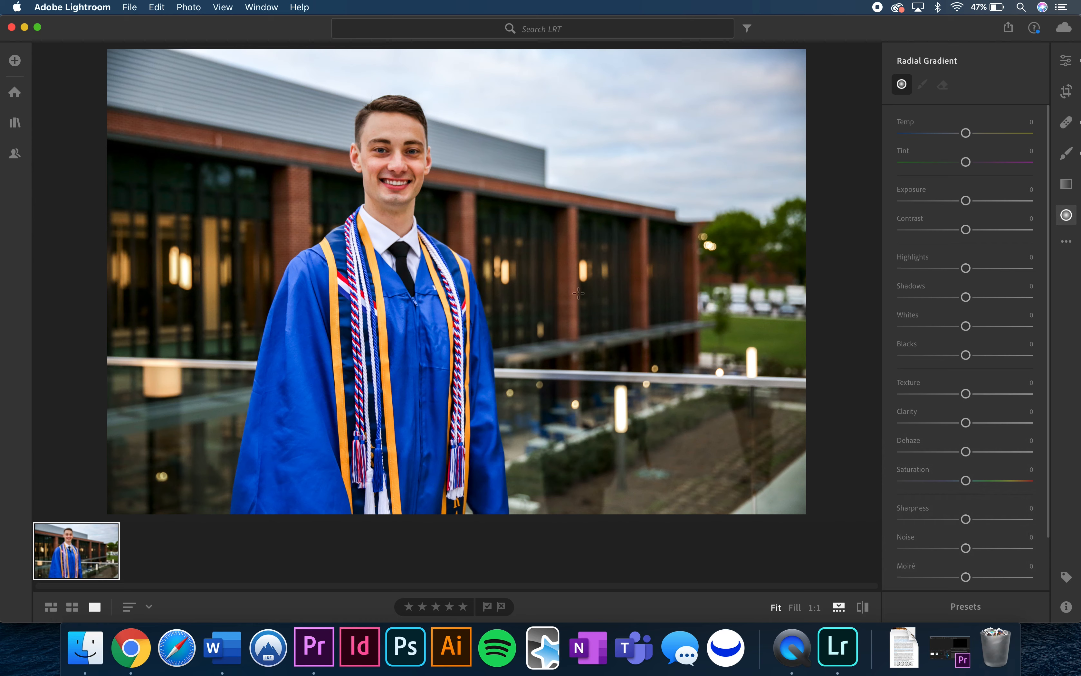
# Step: Draw a radial gradient centred on the graduate and adjust its position and extents so the ellipse surrounds his whole figure
pyautogui.moveTo(389, 234); pyautogui.dragTo(574, 451)
pyautogui.moveTo(389, 234); pyautogui.dragTo(391, 280)
pyautogui.moveTo(581, 280); pyautogui.dragTo(587, 279)
pyautogui.moveTo(389, 61); pyautogui.dragTo(389, 50)
pyautogui.moveTo(586, 278); pyautogui.dragTo(571, 278)
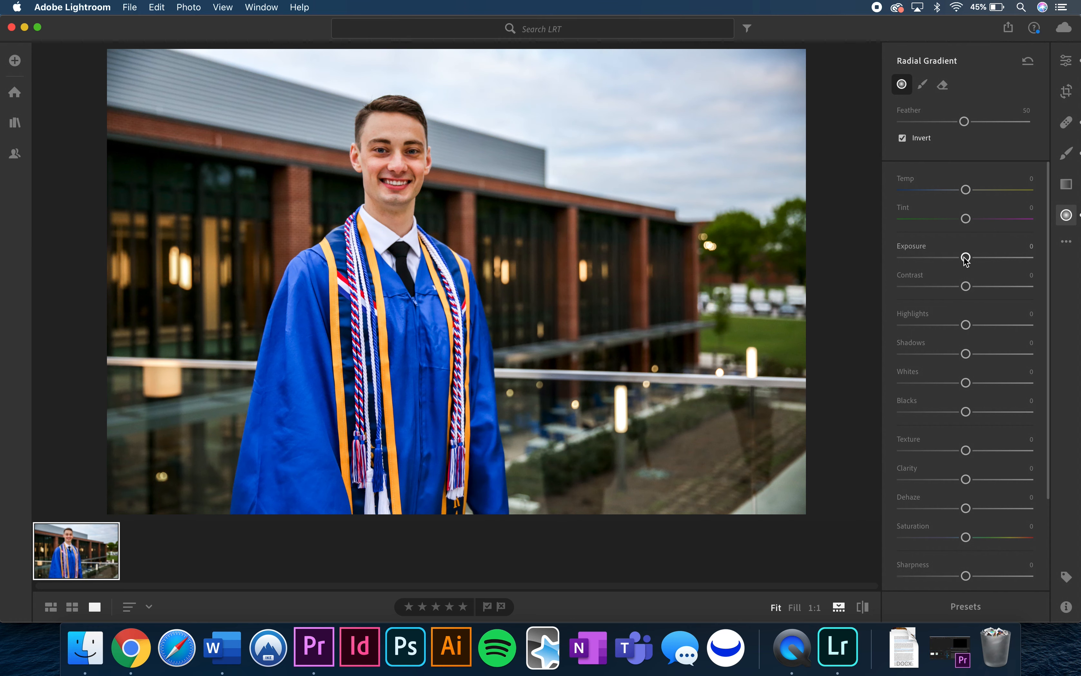
# Step: Turn off the radial gradient's inversion, set its exposure to +0.20 to brighten the graduate, and finish the gradient adjustment
pyautogui.moveTo(966, 258)
pyautogui.mouseDown()
pyautogui.moveTo(977, 259)
pyautogui.moveTo(957, 259)
pyautogui.moveTo(976, 259)
pyautogui.mouseUp()
pyautogui.click(902, 139)
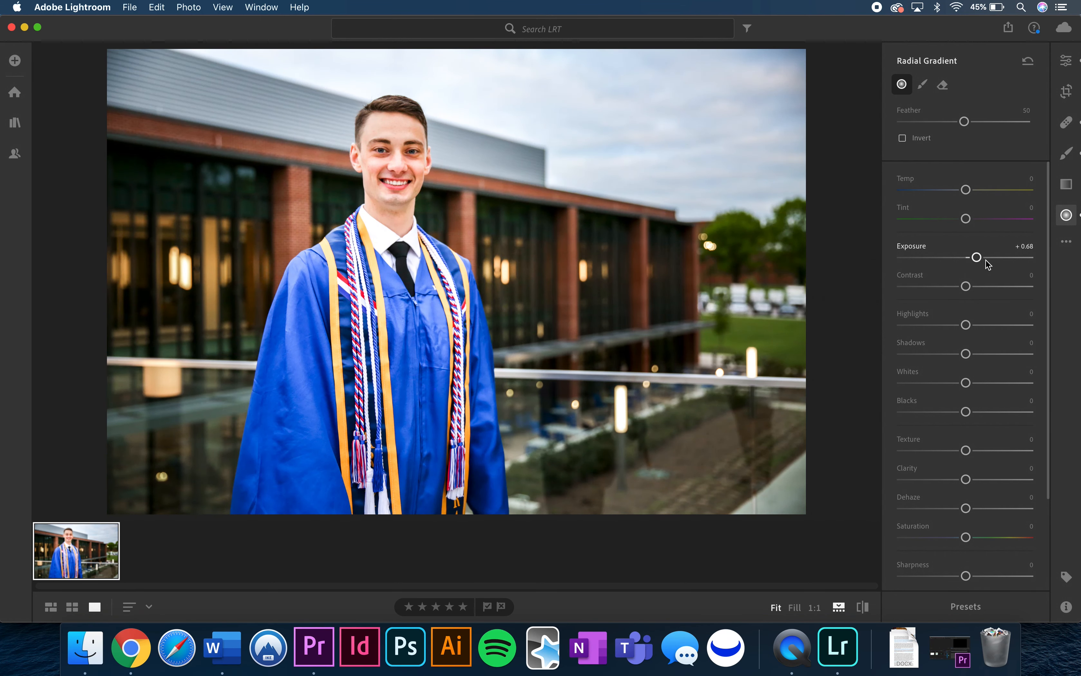
pyautogui.moveTo(976, 258); pyautogui.dragTo(969, 260)
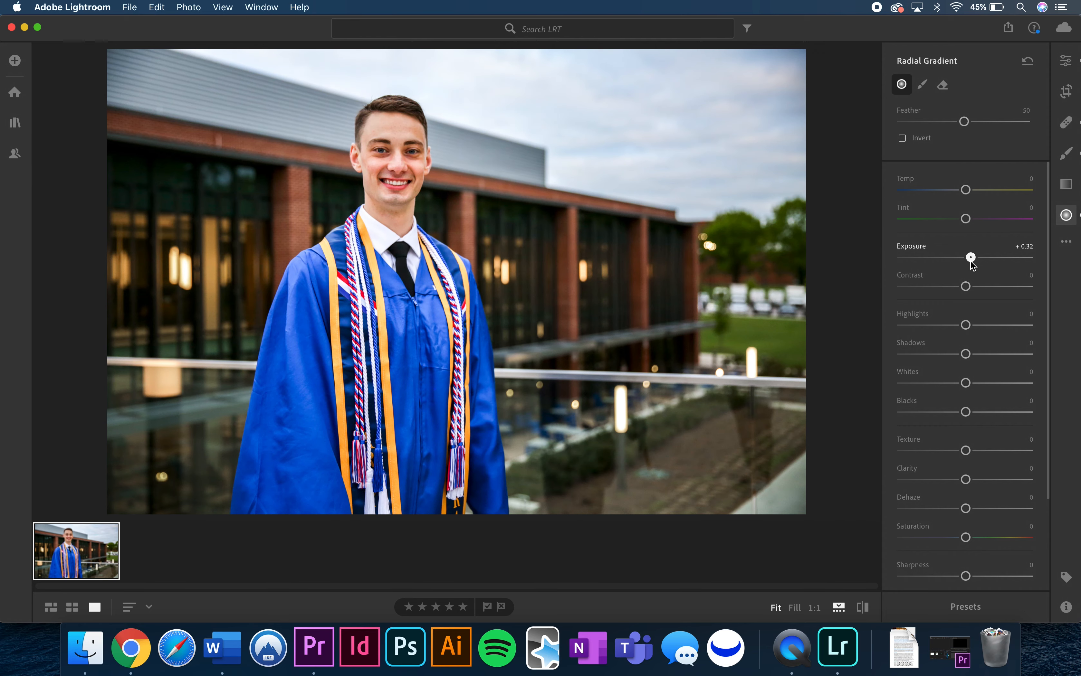
pyautogui.moveTo(974, 266); pyautogui.dragTo(968, 258)
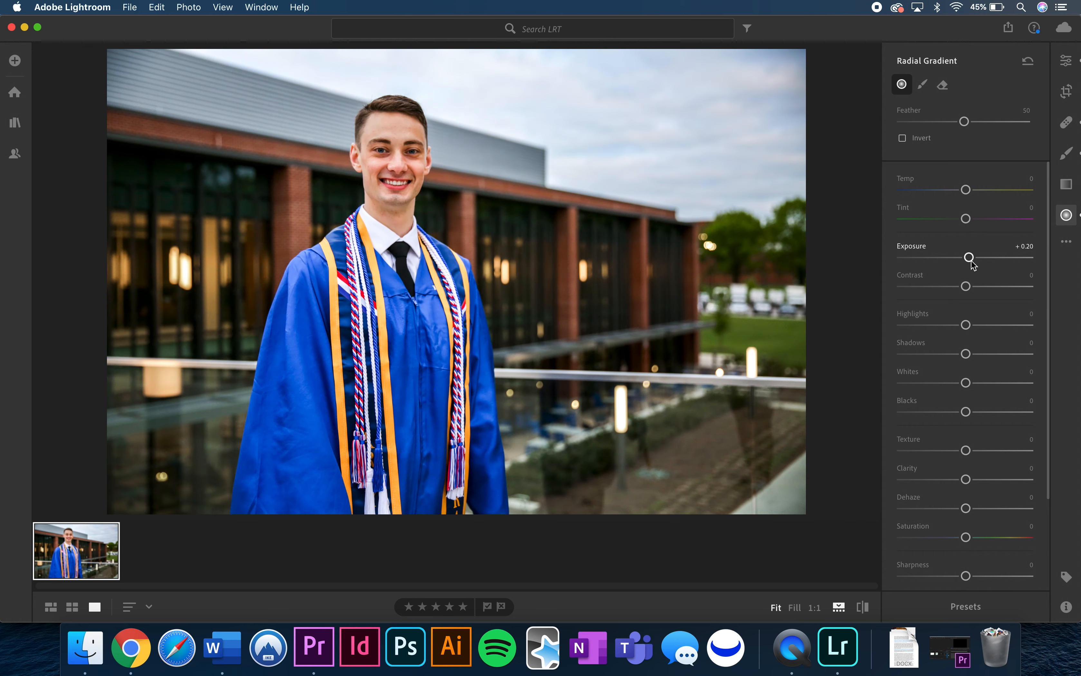
pyautogui.click(1066, 216)
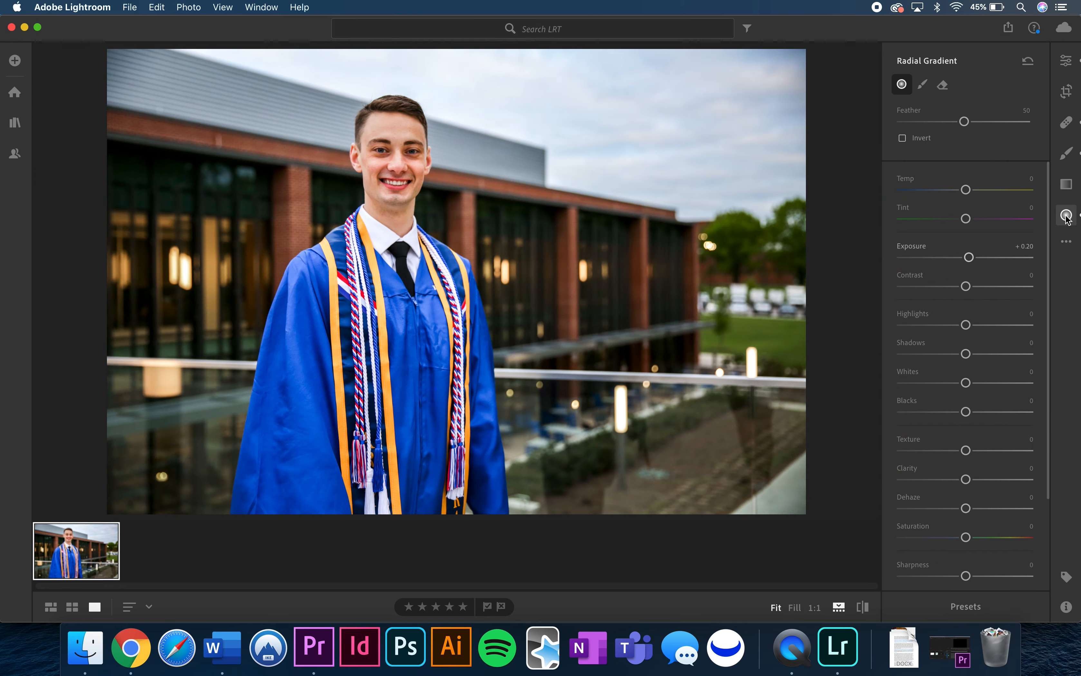
pyautogui.click(1066, 215)
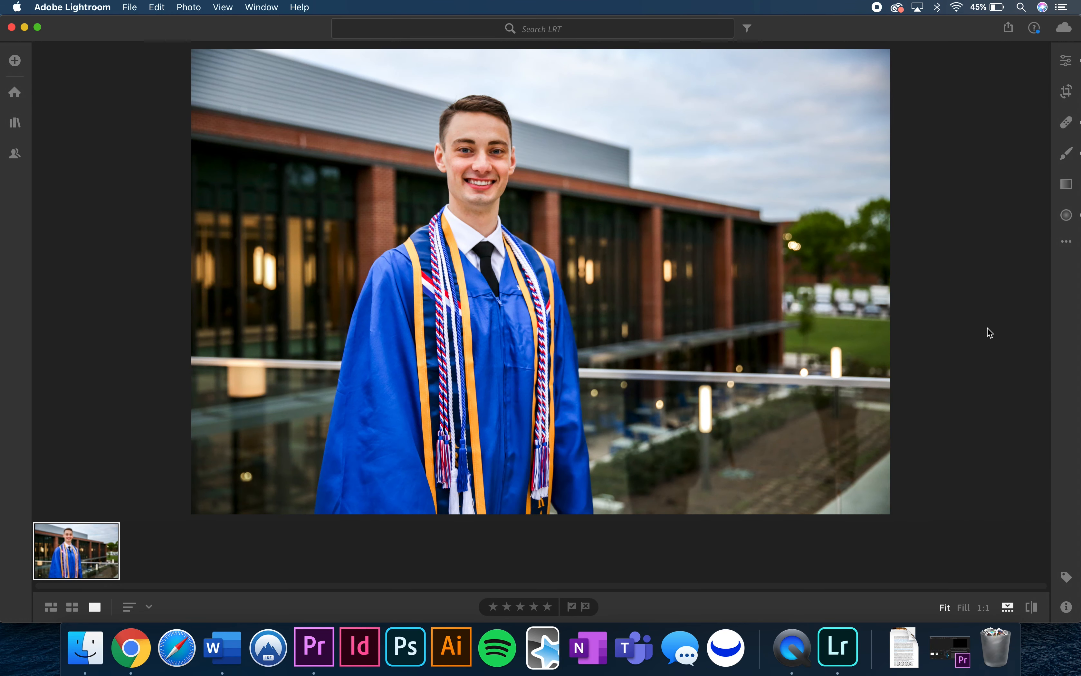